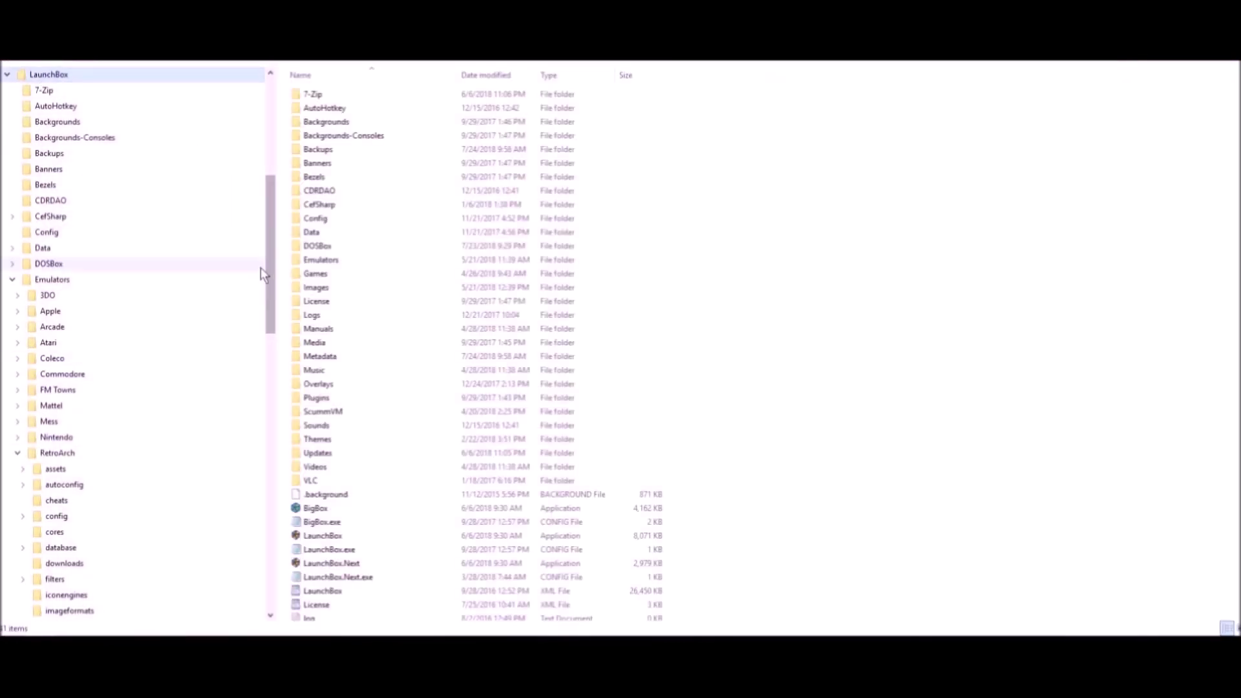
# Browse the console bezel images and their config files in RetroArch's overlays\originals folder.
pyautogui.moveTo(275, 298); pyautogui.dragTo(273, 326)
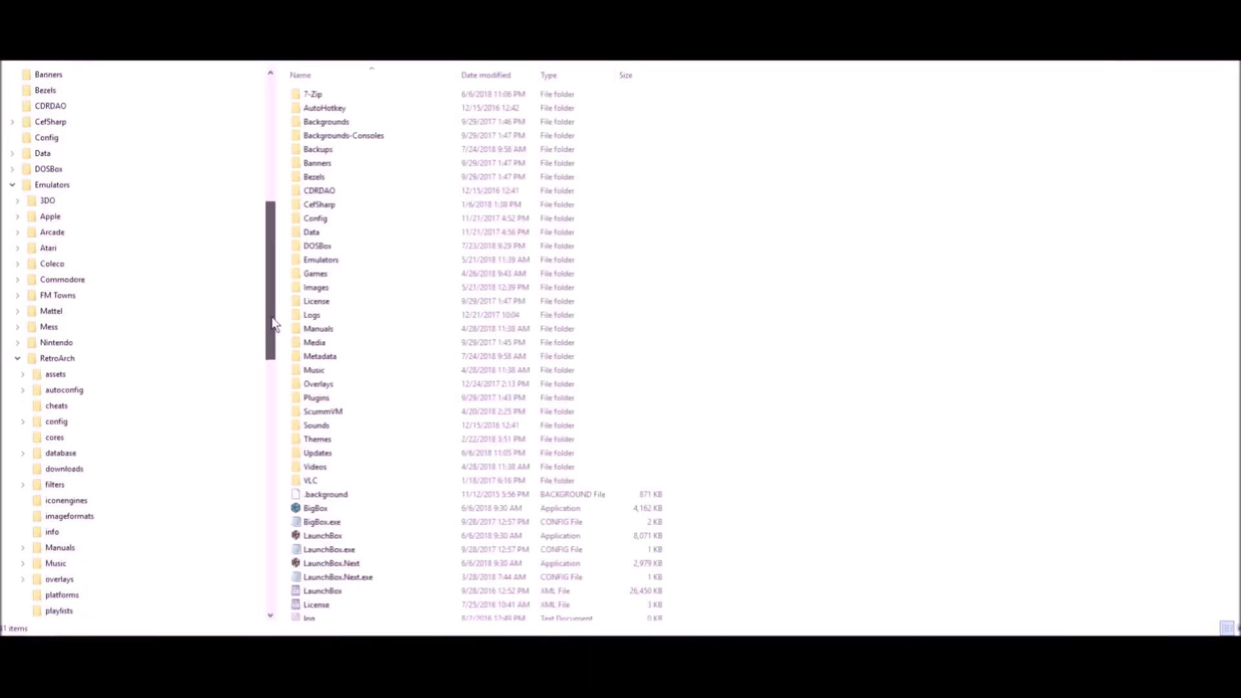
pyautogui.click(56, 364)
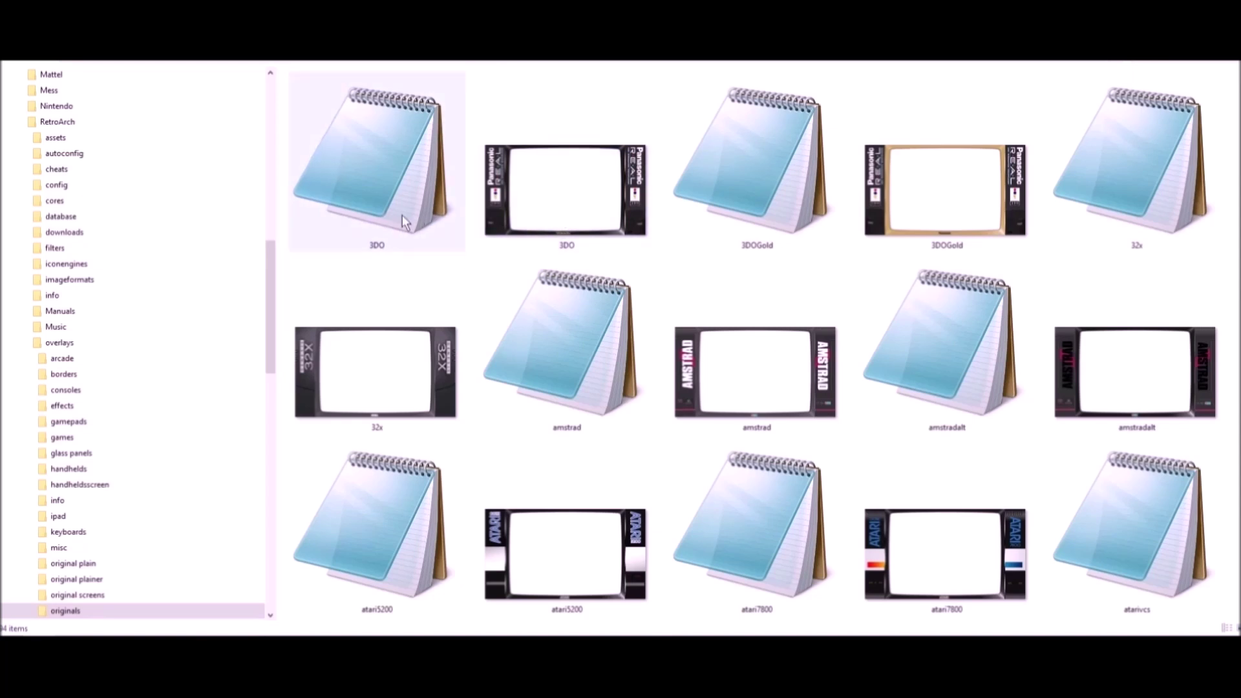
pyautogui.scroll(-5, 737, 338)
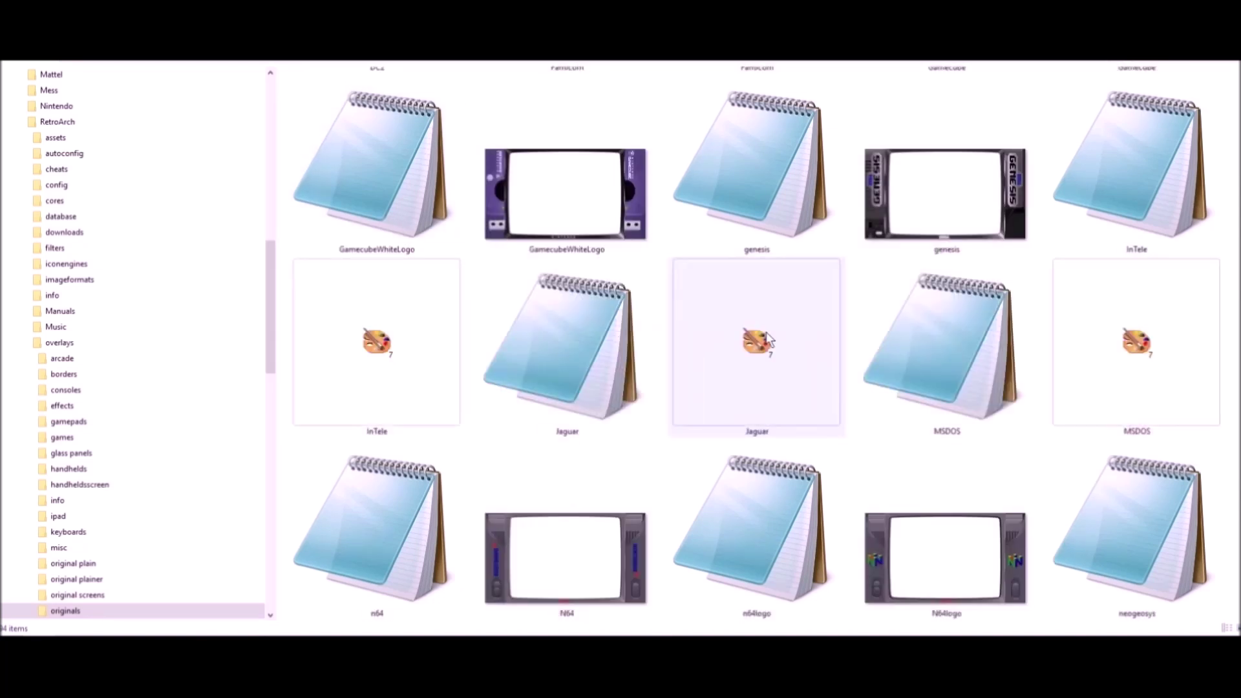
pyautogui.scroll(-4, 768, 340)
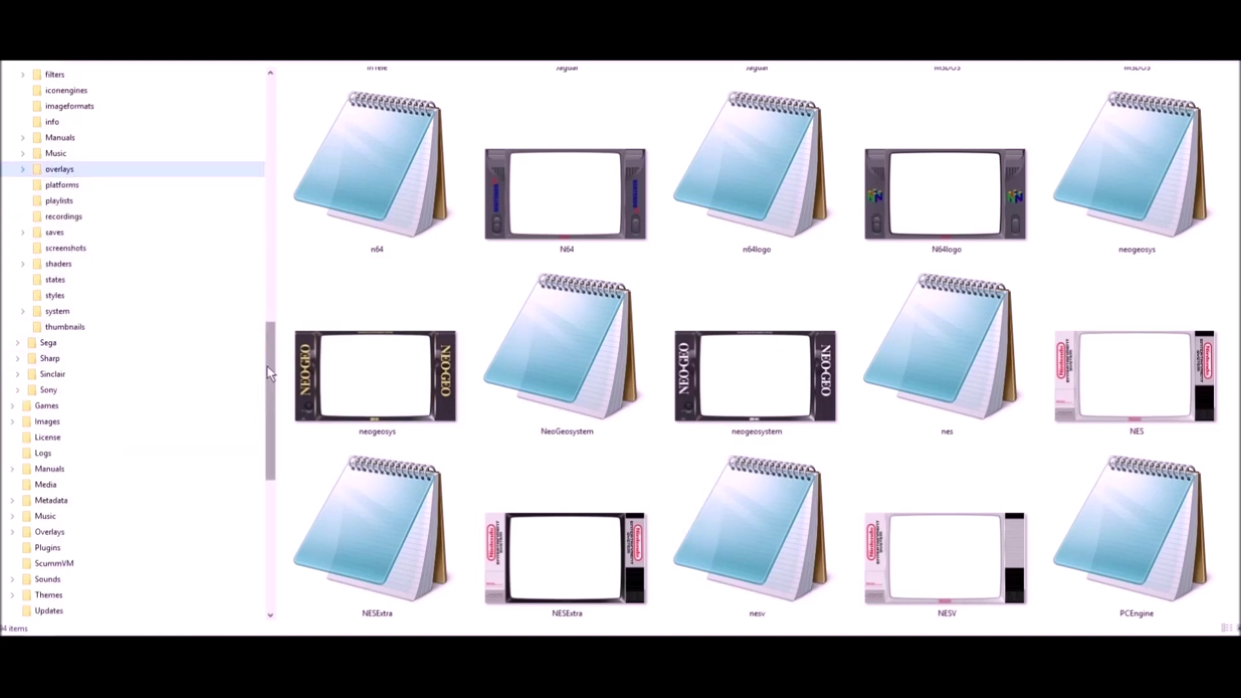
# Duplicate the genesis CFG file within RetroArch's config folder.
pyautogui.moveTo(266, 365); pyautogui.dragTo(266, 297)
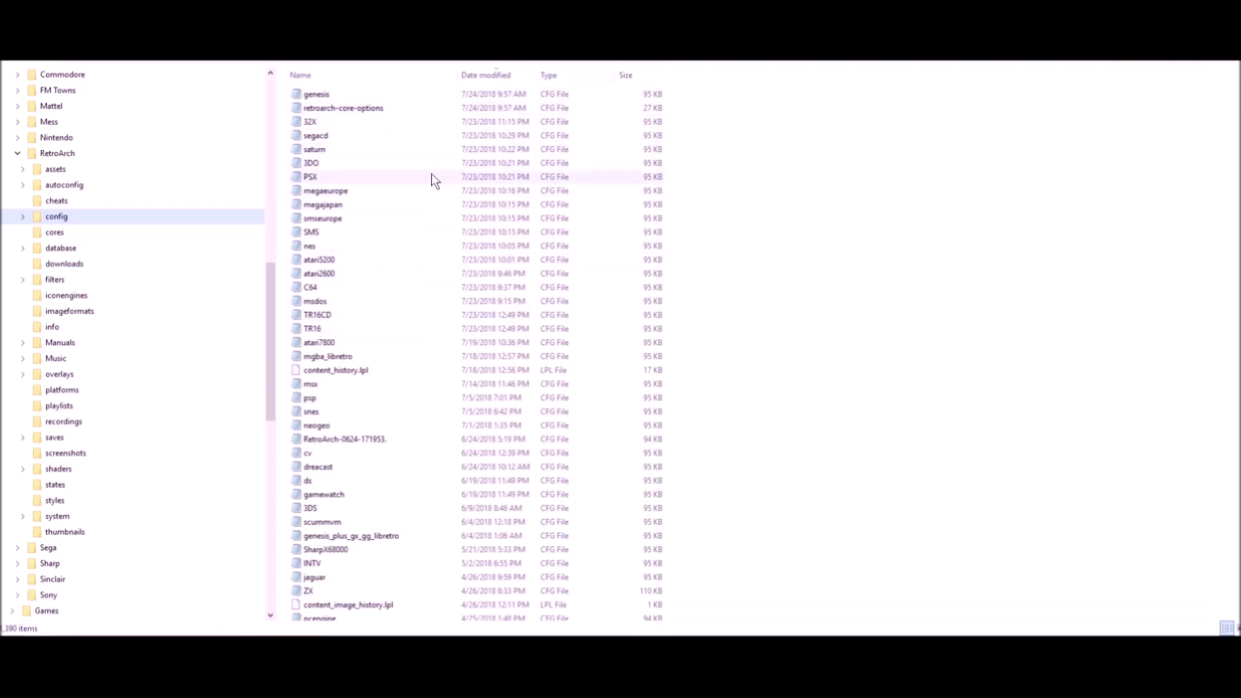
pyautogui.click(325, 97)
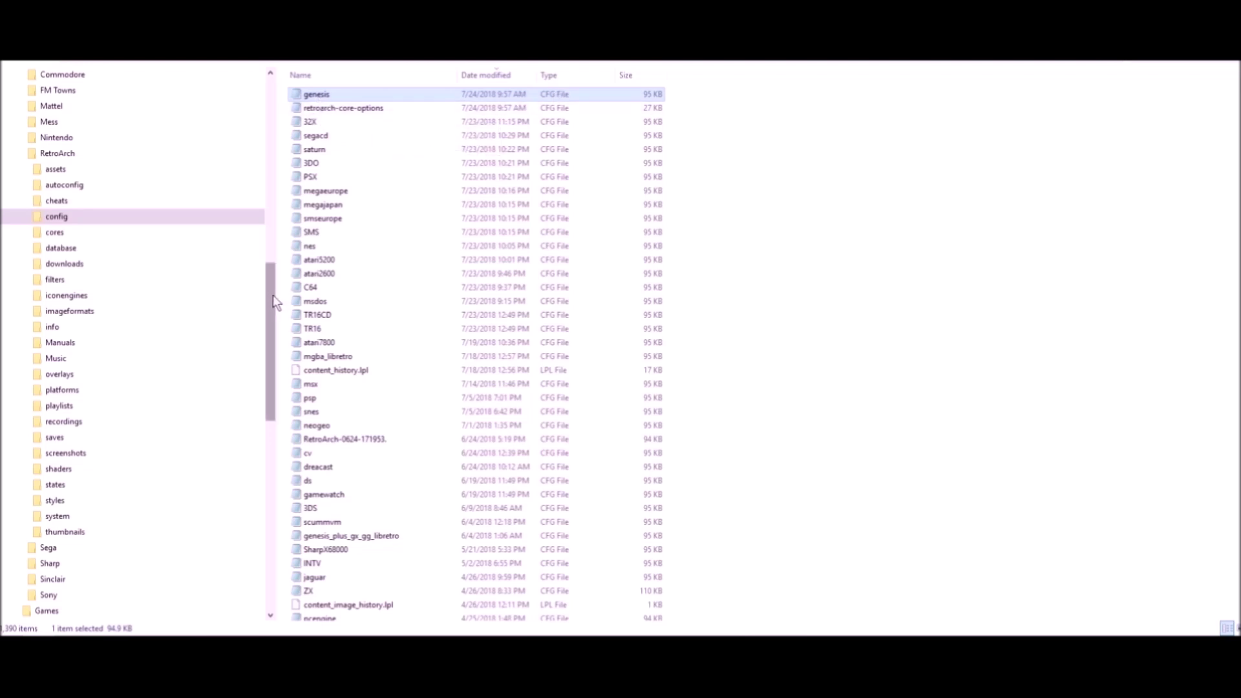
pyautogui.moveTo(274, 302)
pyautogui.mouseDown()
pyautogui.moveTo(275, 323)
pyautogui.moveTo(274, 299)
pyautogui.mouseUp()
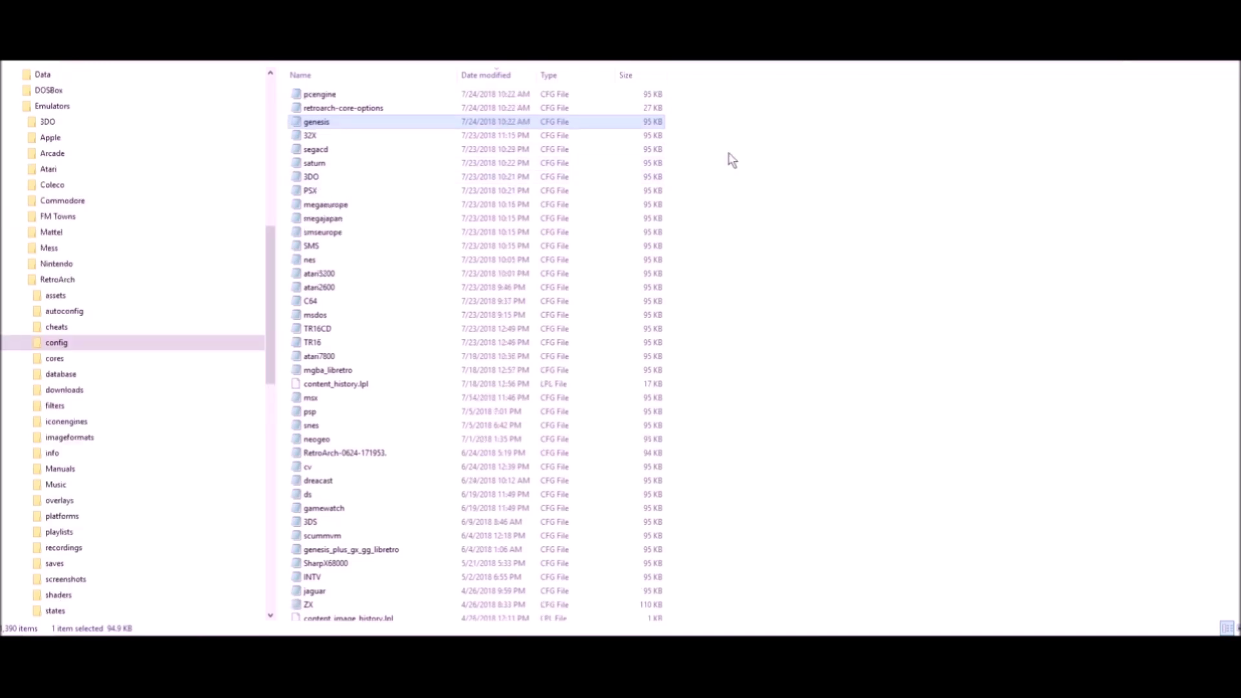
pyautogui.rightClick(327, 128)
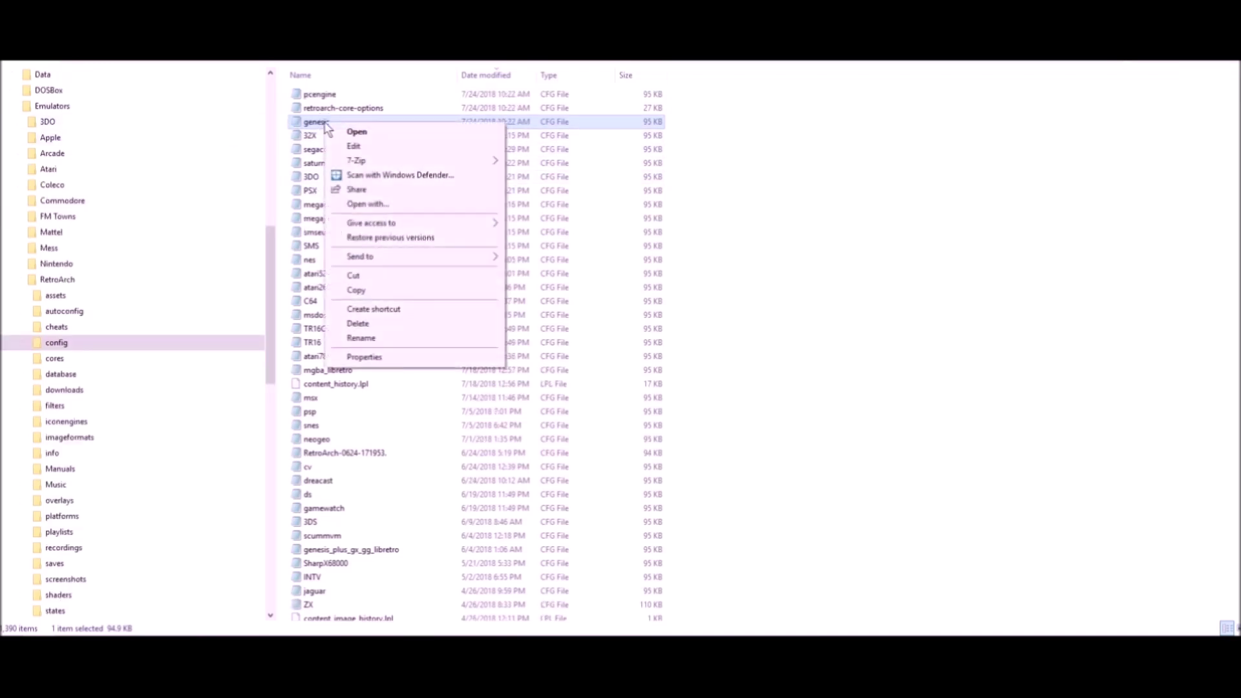
pyautogui.click(357, 289)
pyautogui.rightClick(763, 285)
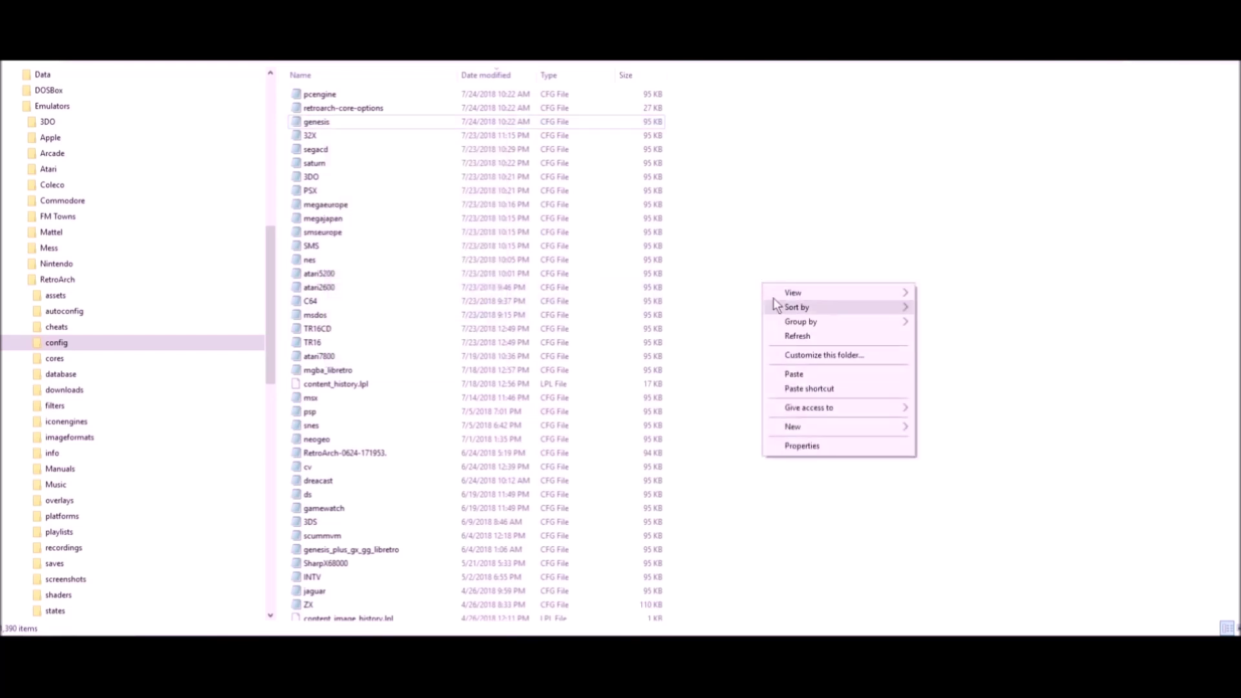
pyautogui.click(806, 375)
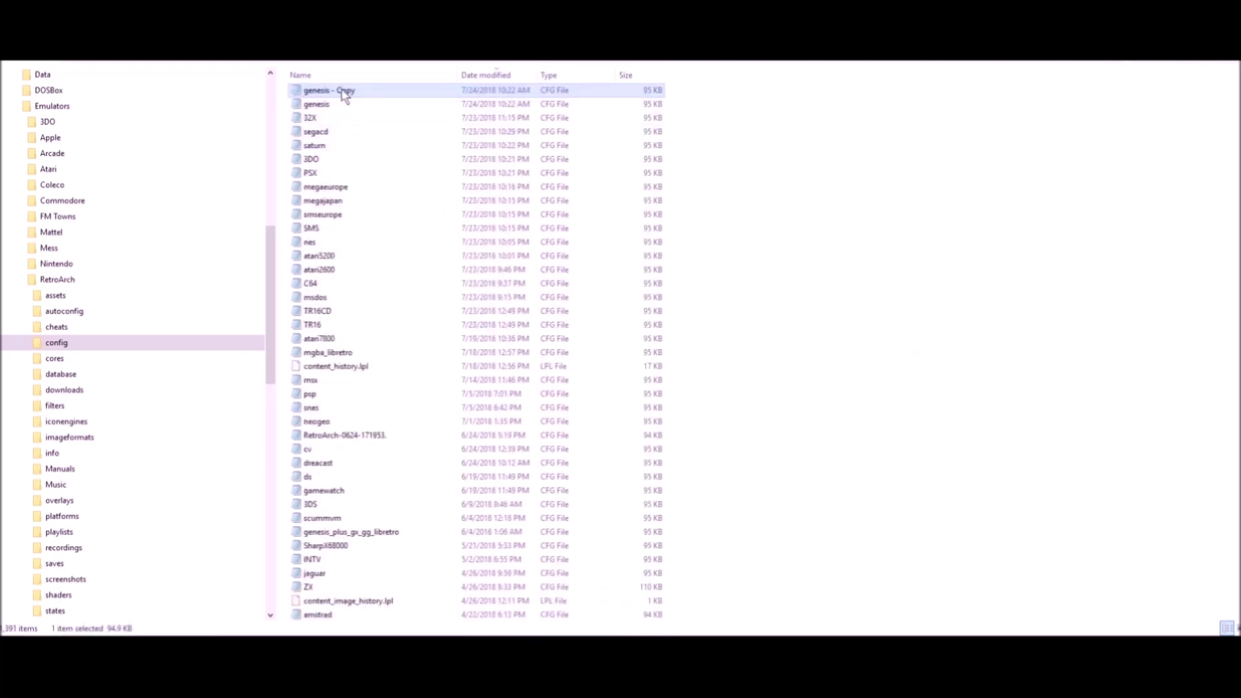
# Rename the copied genesis config file as xbox.
pyautogui.rightClick(354, 94)
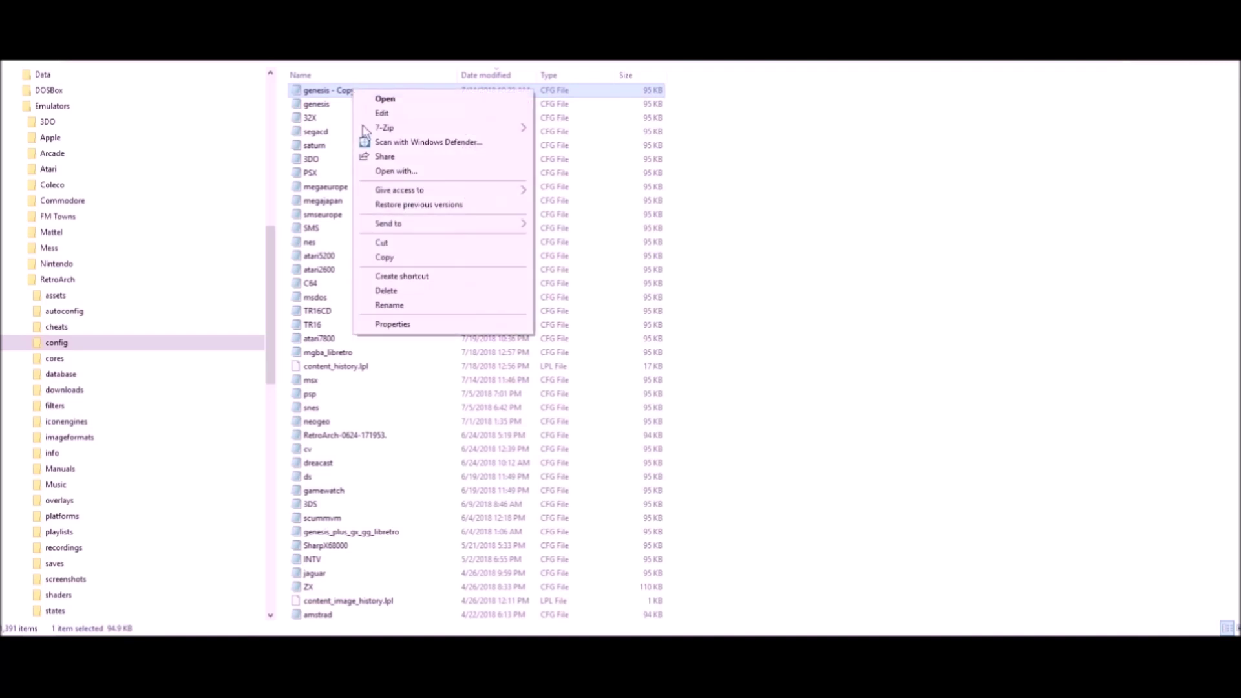
pyautogui.click(398, 305)
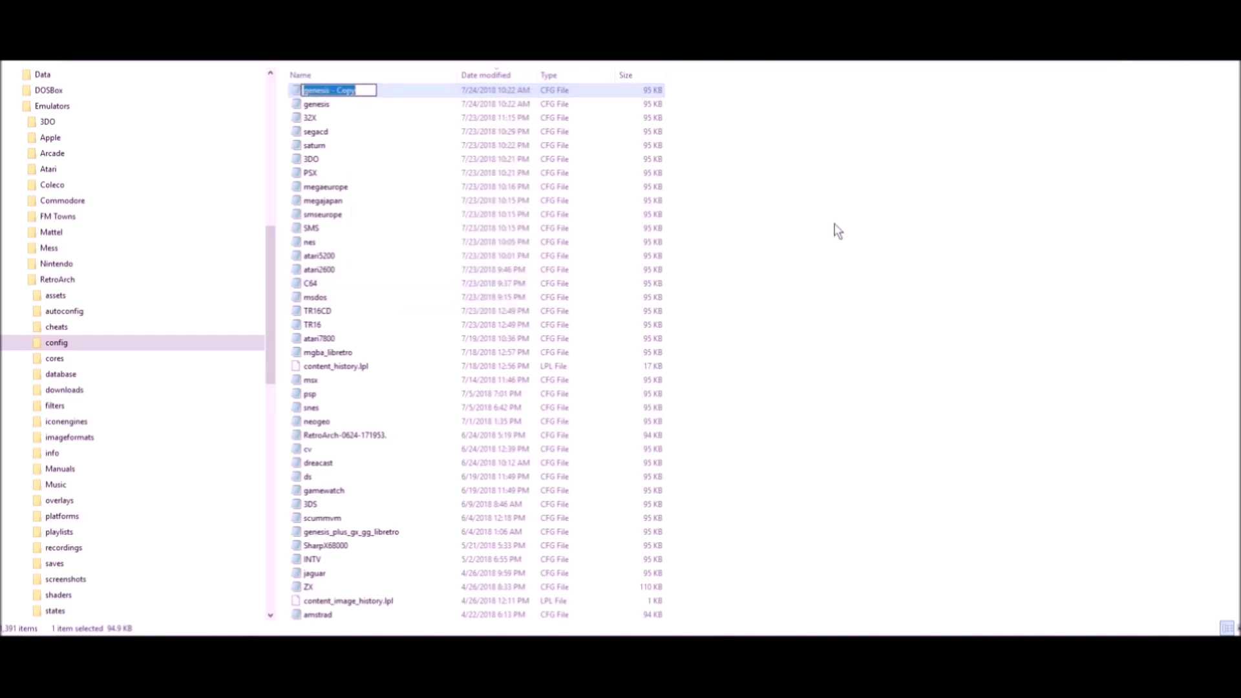
pyautogui.write('xb')
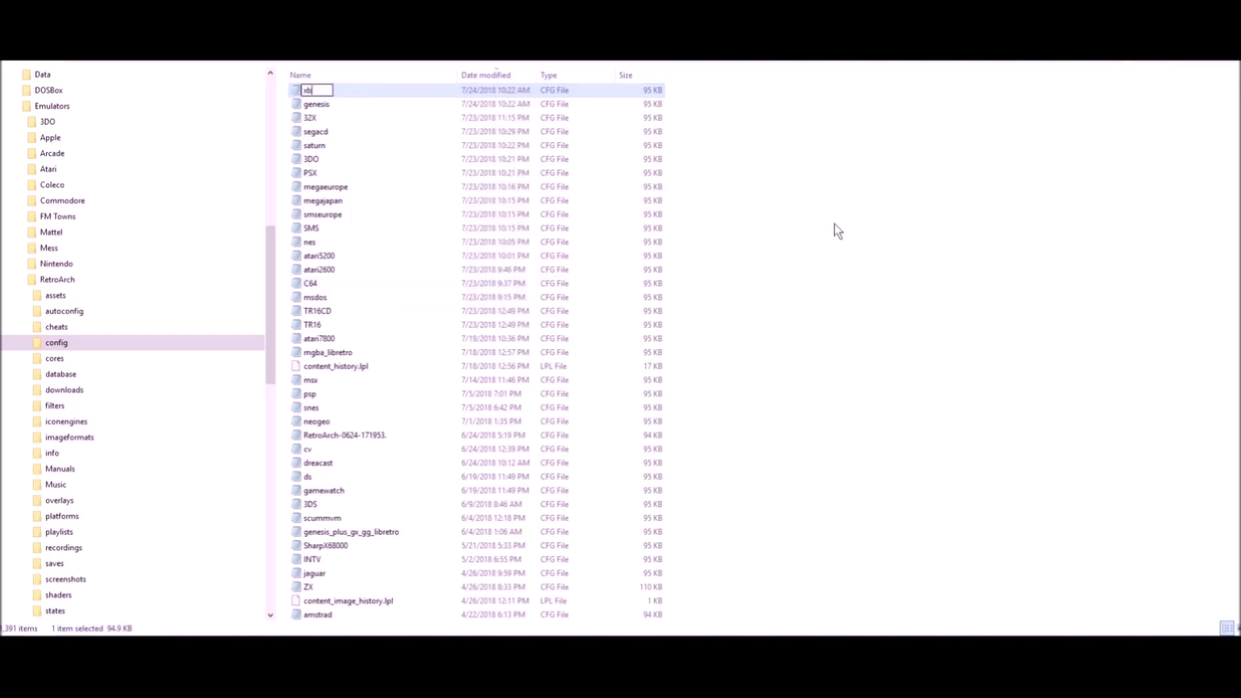
pyautogui.write('ox')
pyautogui.click(826, 204)
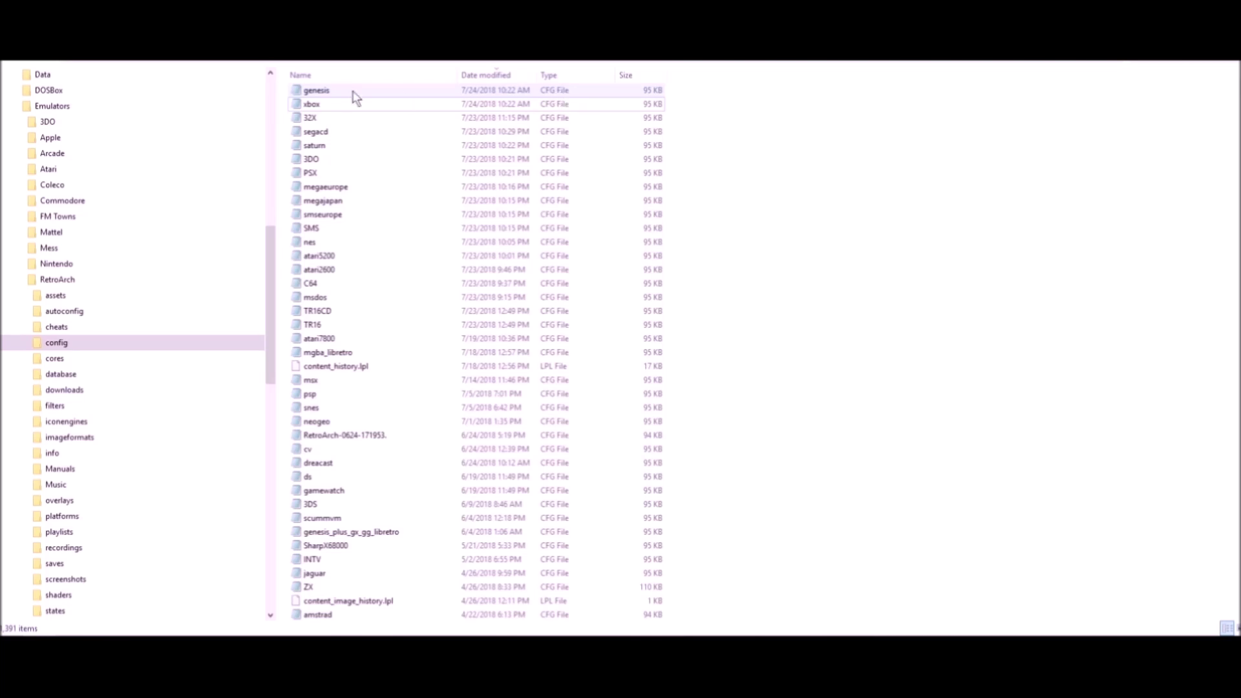
pyautogui.rightClick(323, 106)
pyautogui.click(362, 221)
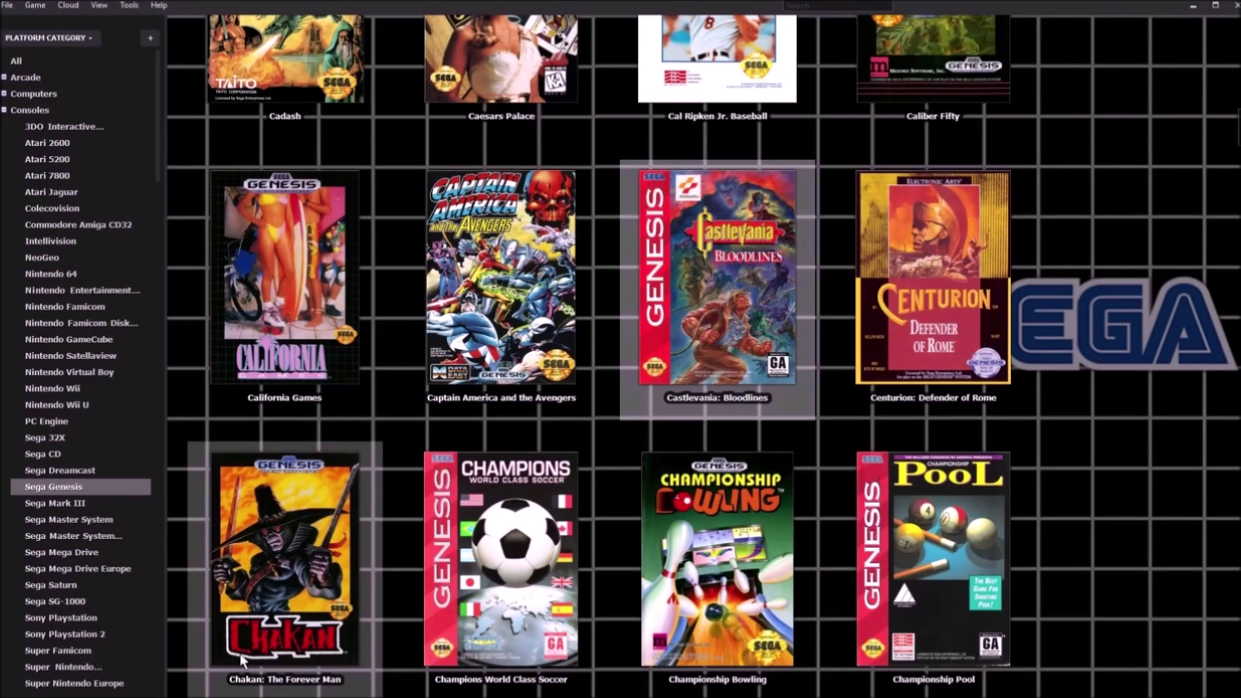
# Switch to LaunchBox and open the associated platforms of the Retroarch emulator for editing.
pyautogui.click(128, 8)
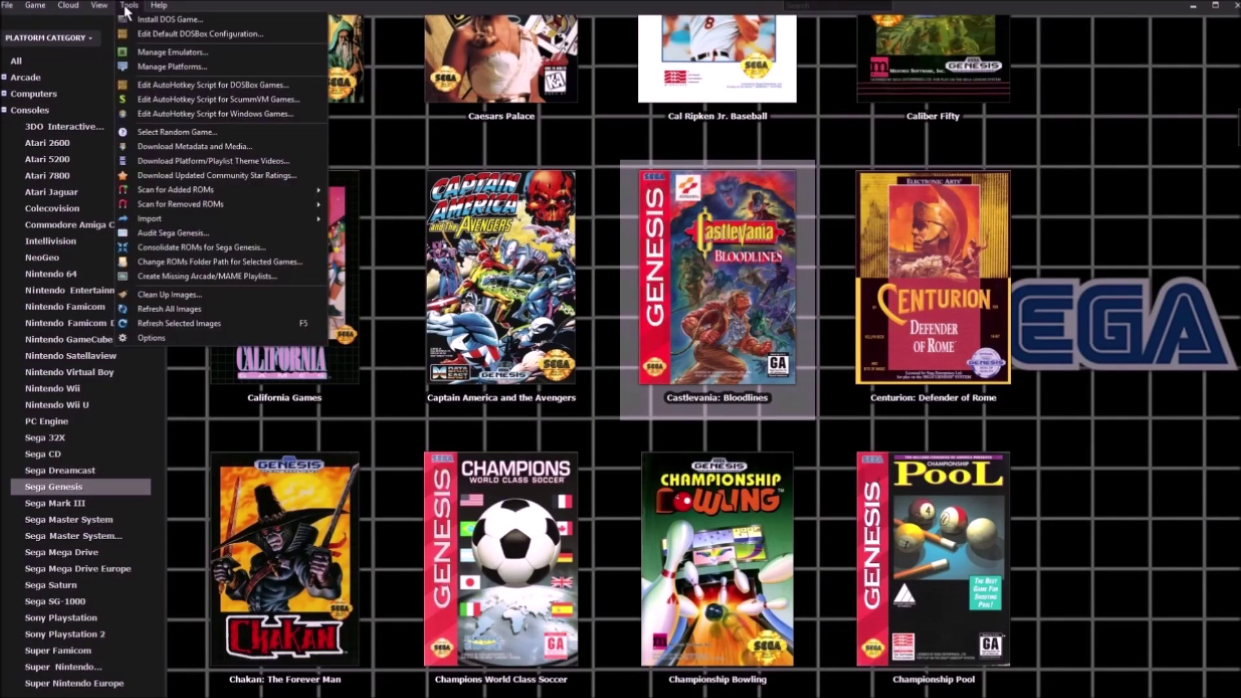
pyautogui.click(177, 52)
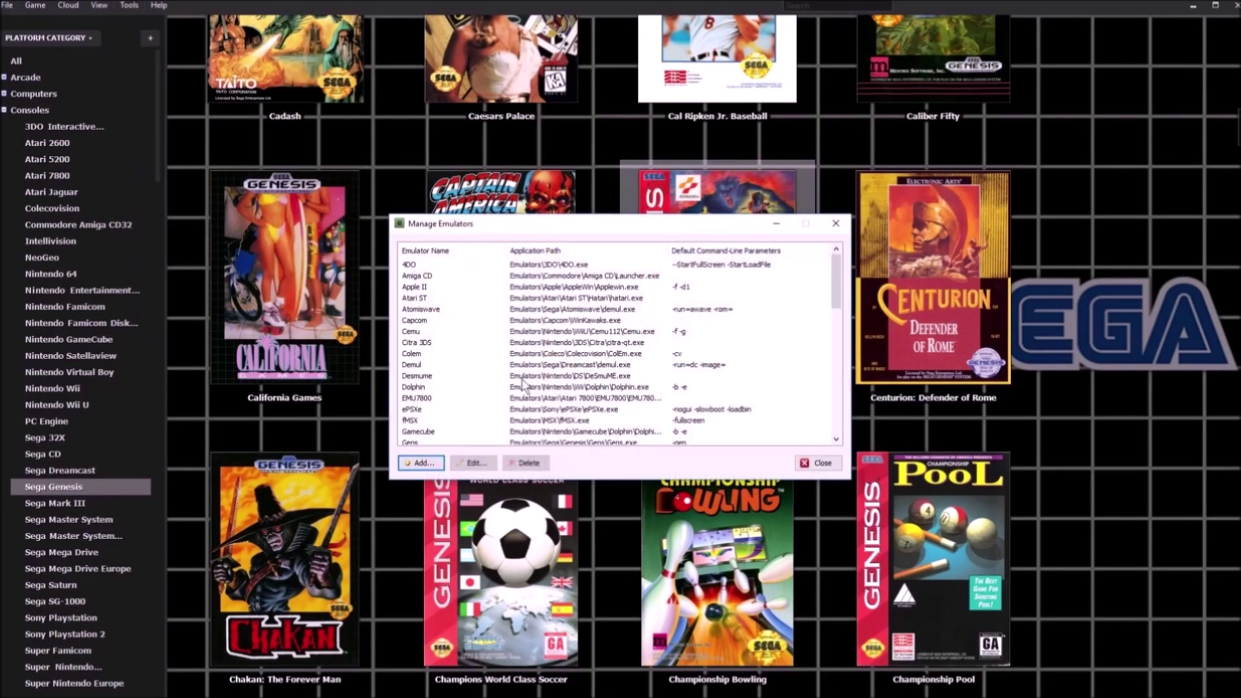
pyautogui.moveTo(835, 284); pyautogui.dragTo(833, 386)
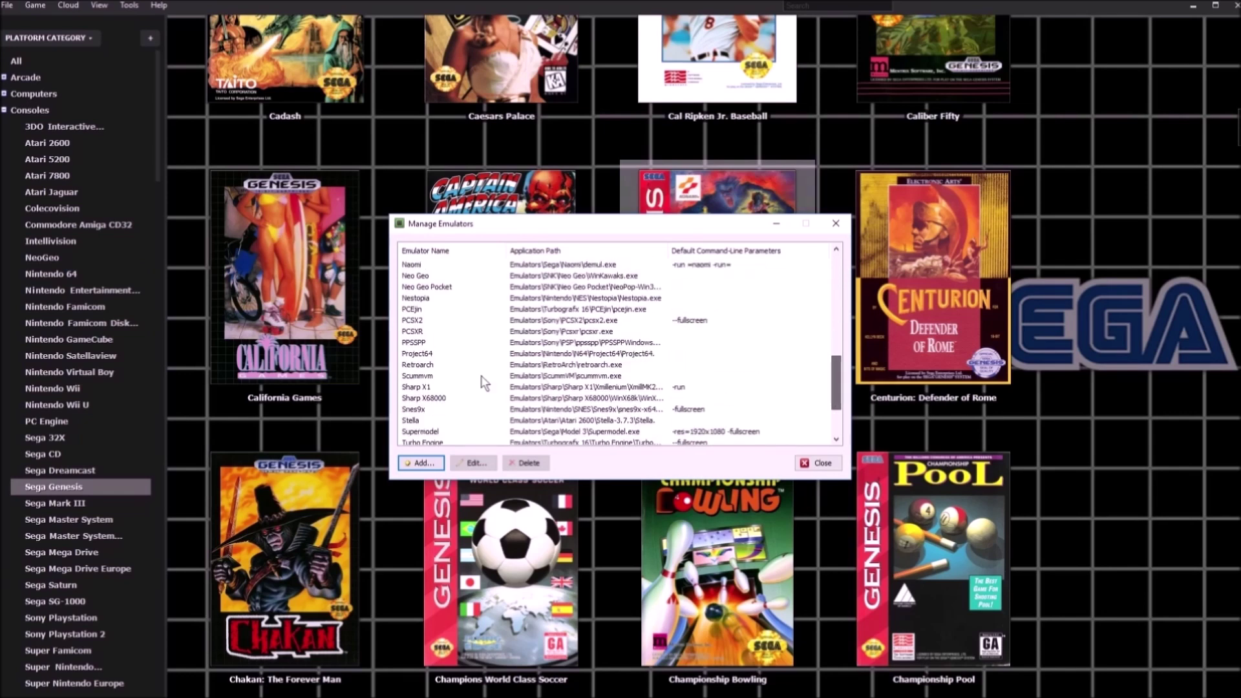
pyautogui.click(418, 365)
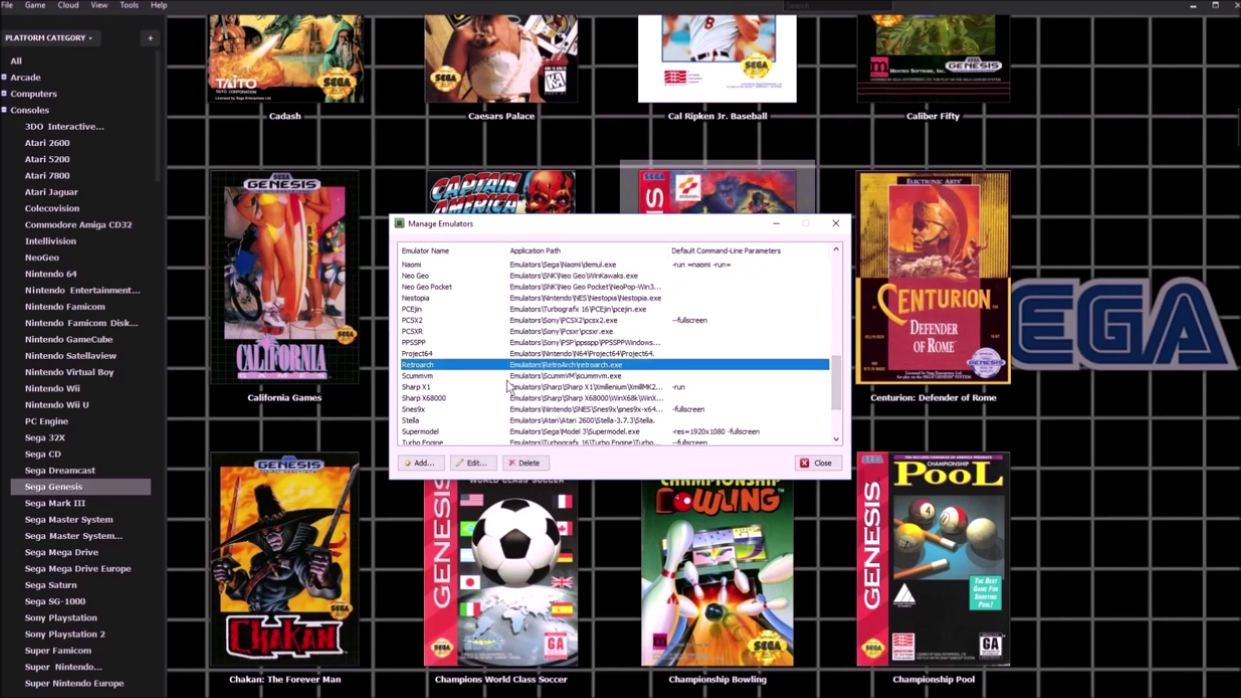
pyautogui.click(474, 464)
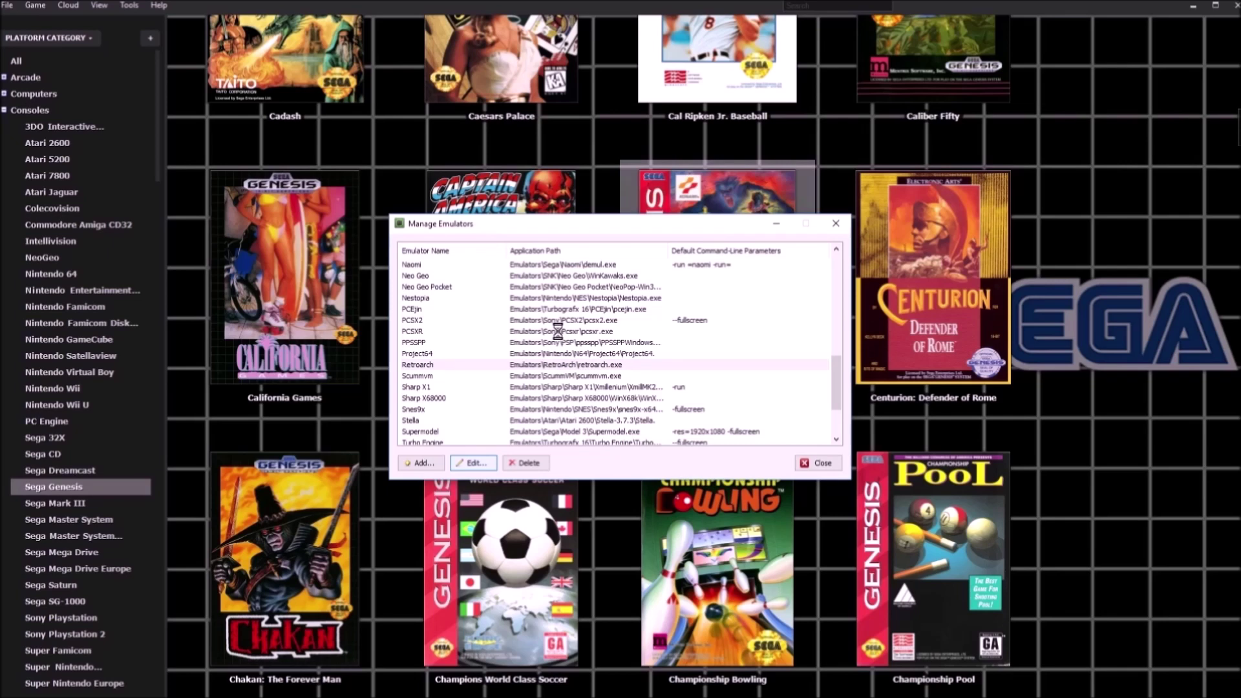
pyautogui.click(518, 234)
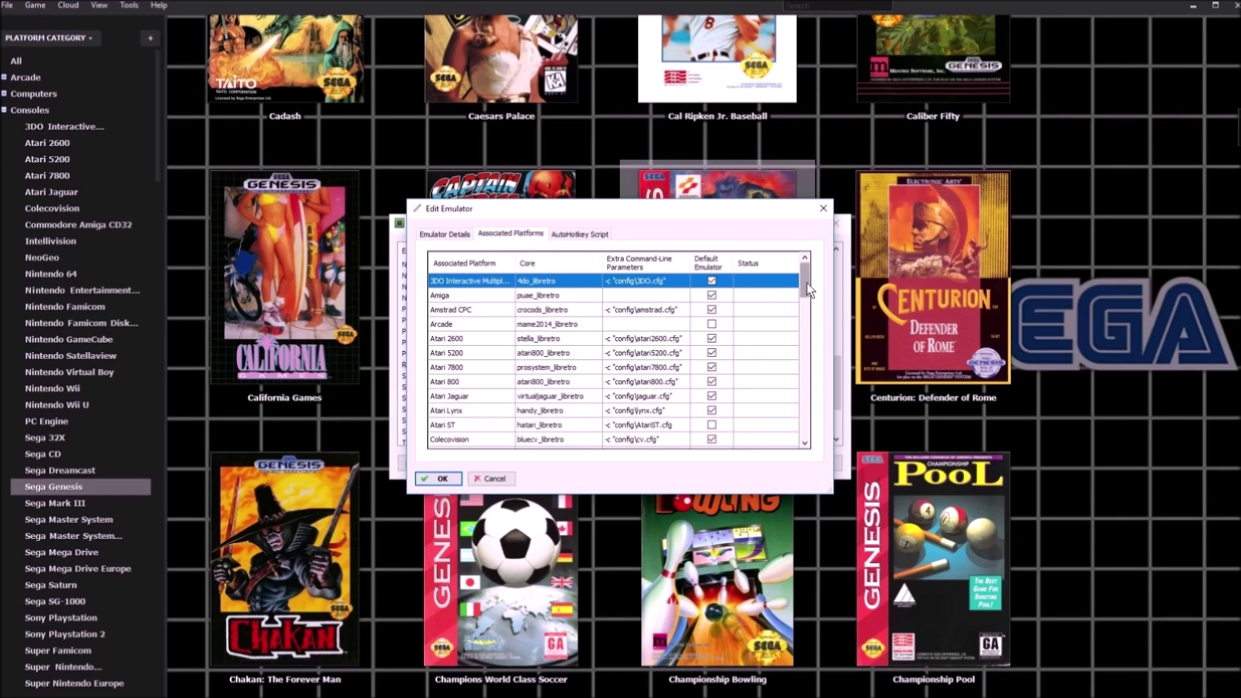
# Examine how the cores and extra command-line parameters assign a config file to each Atari platform, and close the emulator settings.
pyautogui.moveTo(807, 282); pyautogui.dragTo(808, 287)
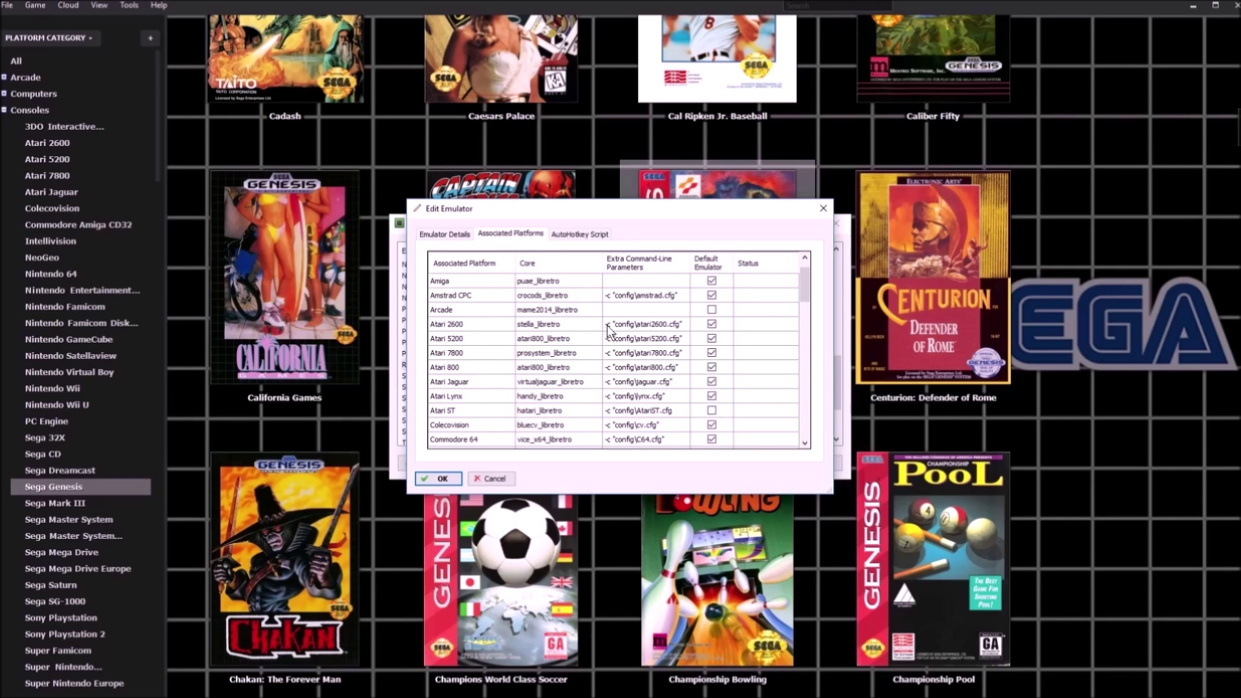
pyautogui.click(659, 327)
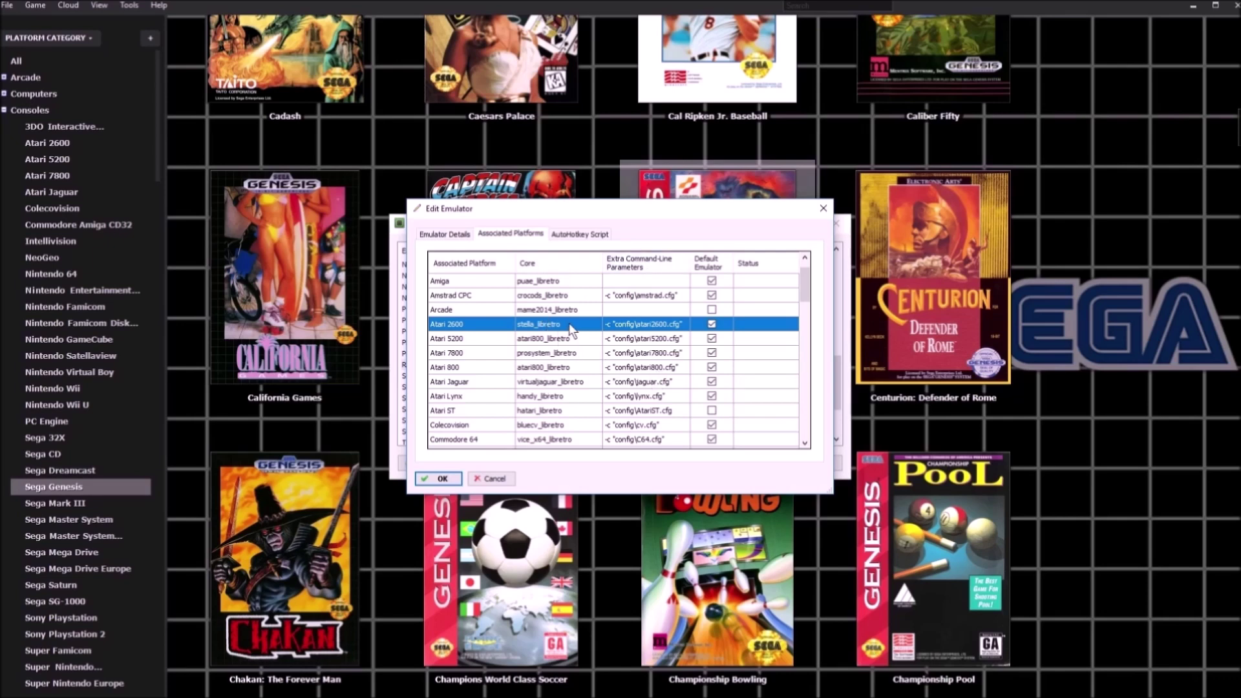
pyautogui.click(588, 328)
pyautogui.click(598, 323)
pyautogui.click(597, 323)
pyautogui.click(648, 329)
pyautogui.click(660, 340)
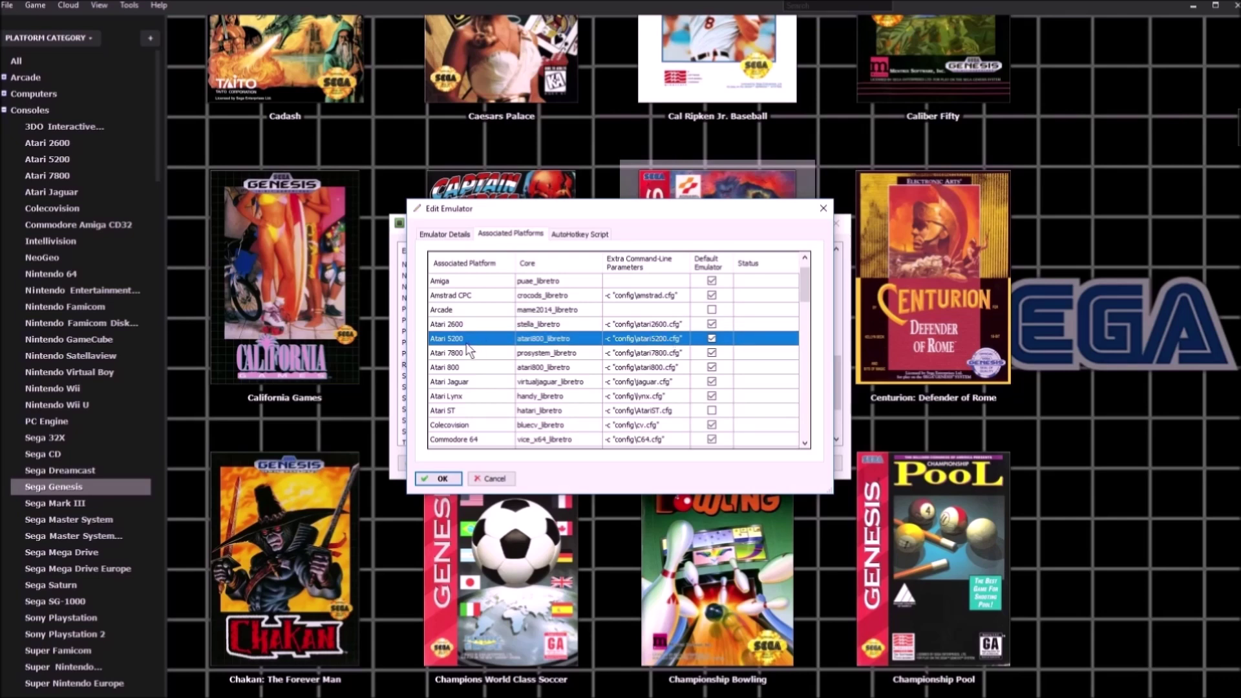
pyautogui.click(661, 355)
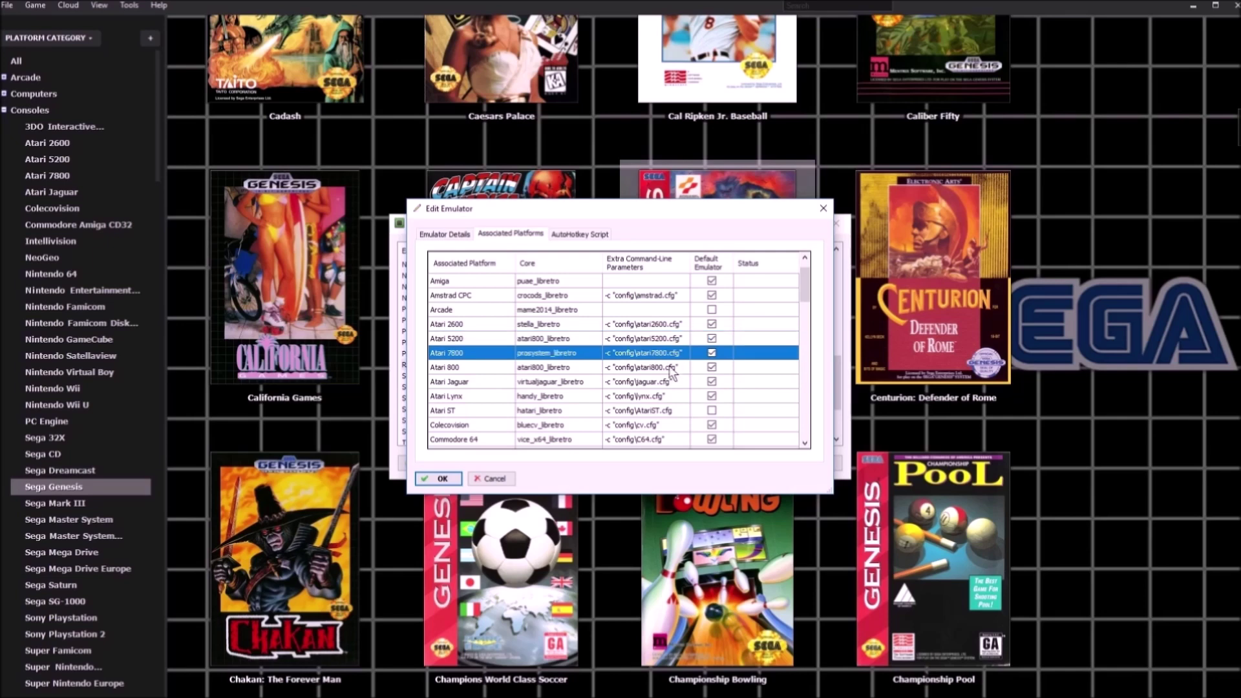
pyautogui.click(670, 368)
pyautogui.click(667, 381)
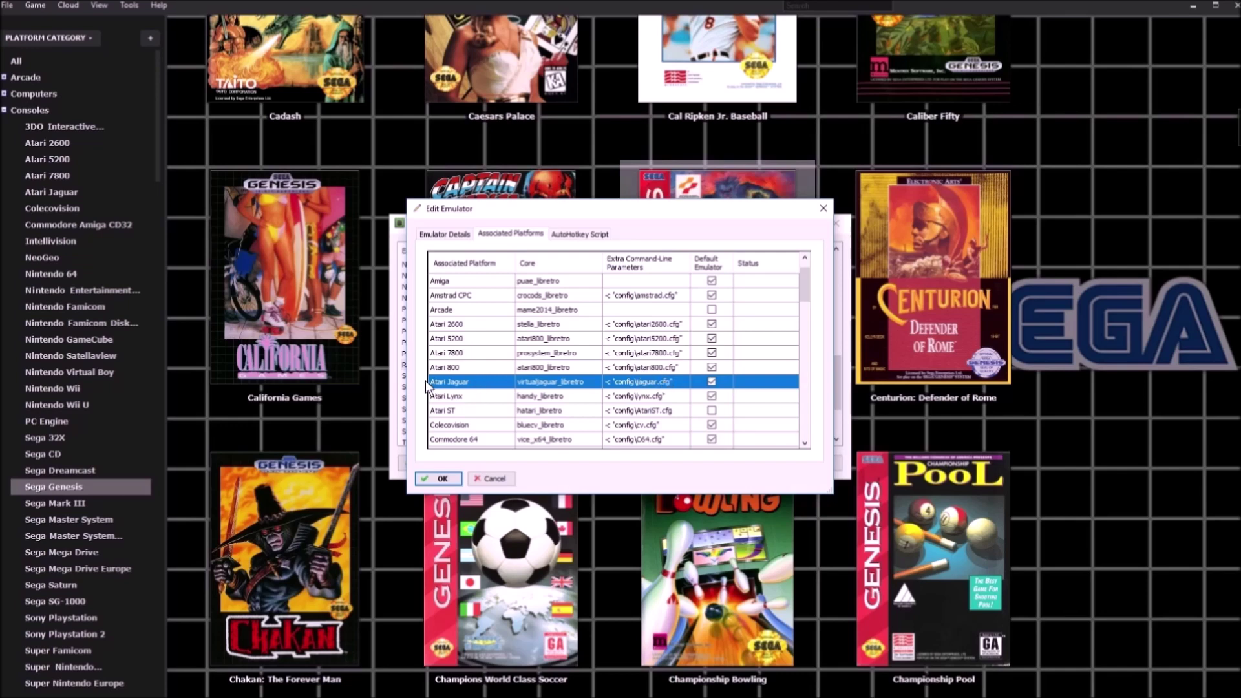
pyautogui.click(454, 367)
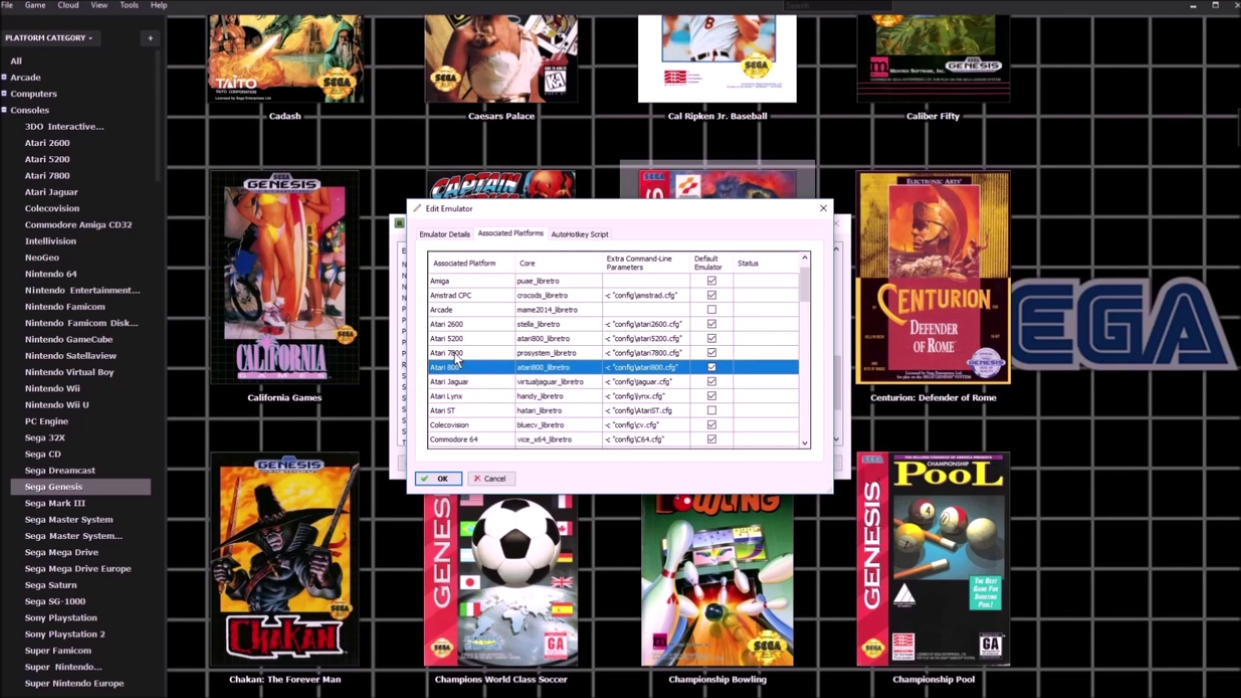
pyautogui.click(458, 353)
pyautogui.click(461, 339)
pyautogui.click(464, 326)
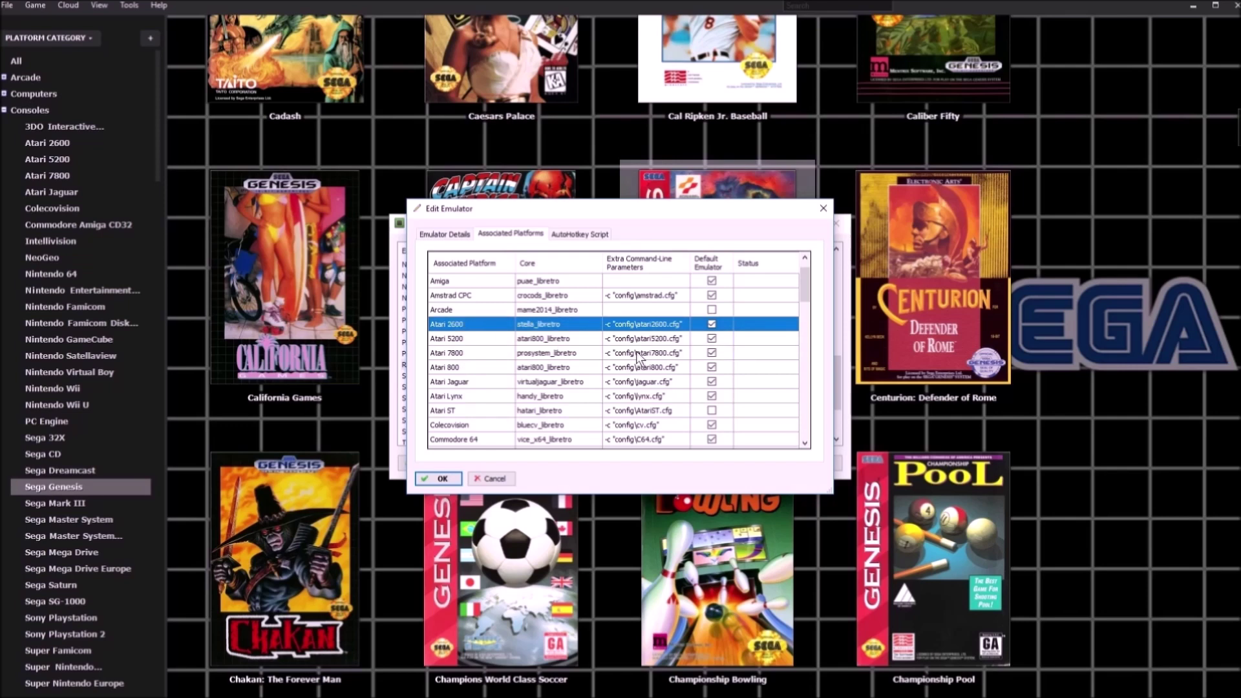
pyautogui.click(636, 353)
pyautogui.click(635, 366)
pyautogui.click(641, 380)
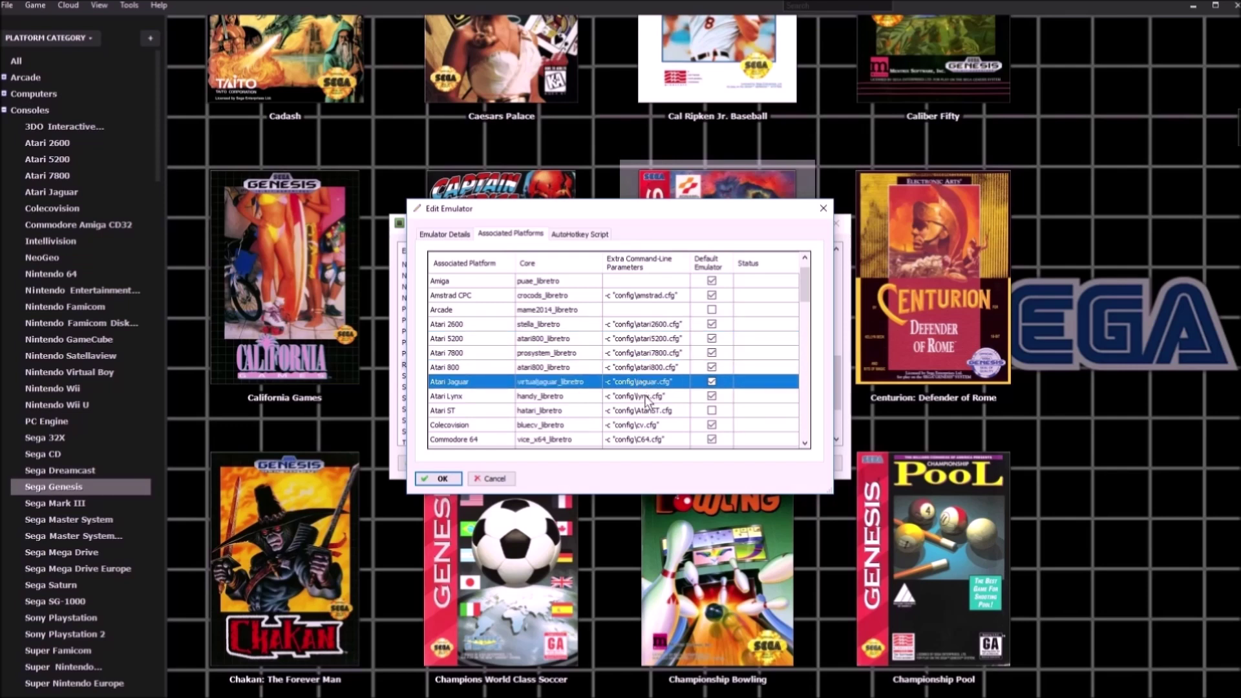
pyautogui.click(647, 397)
pyautogui.click(651, 381)
pyautogui.click(651, 366)
pyautogui.click(653, 357)
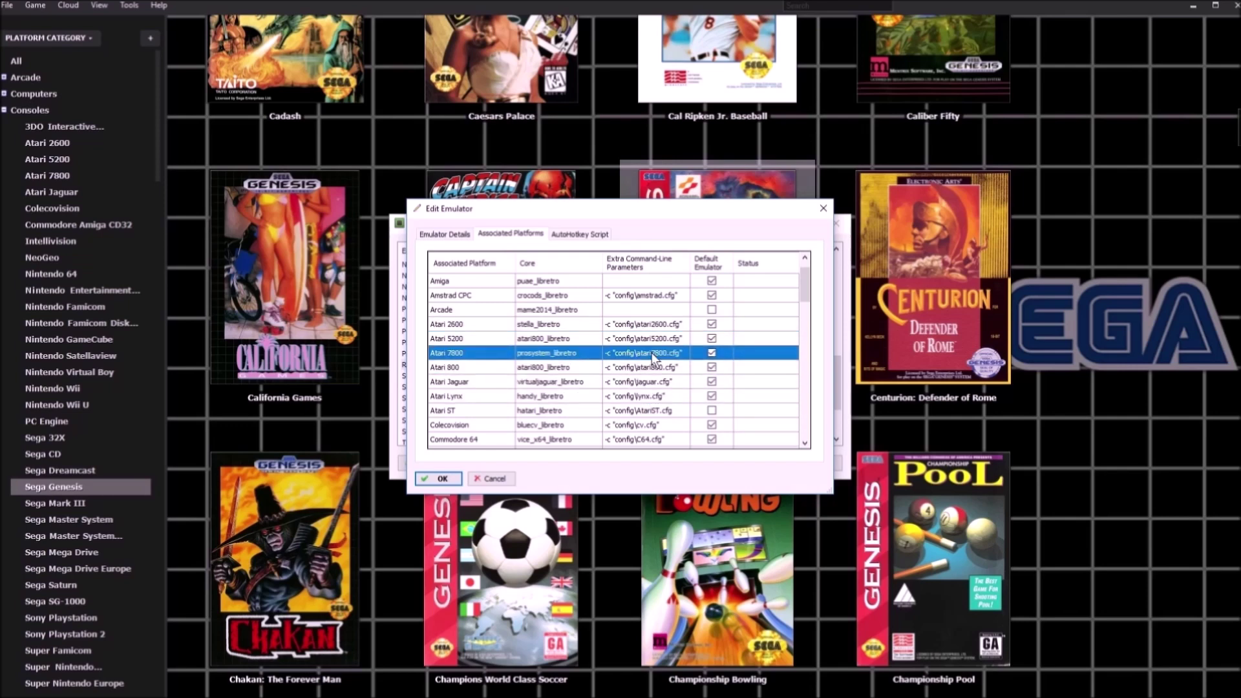
pyautogui.click(656, 341)
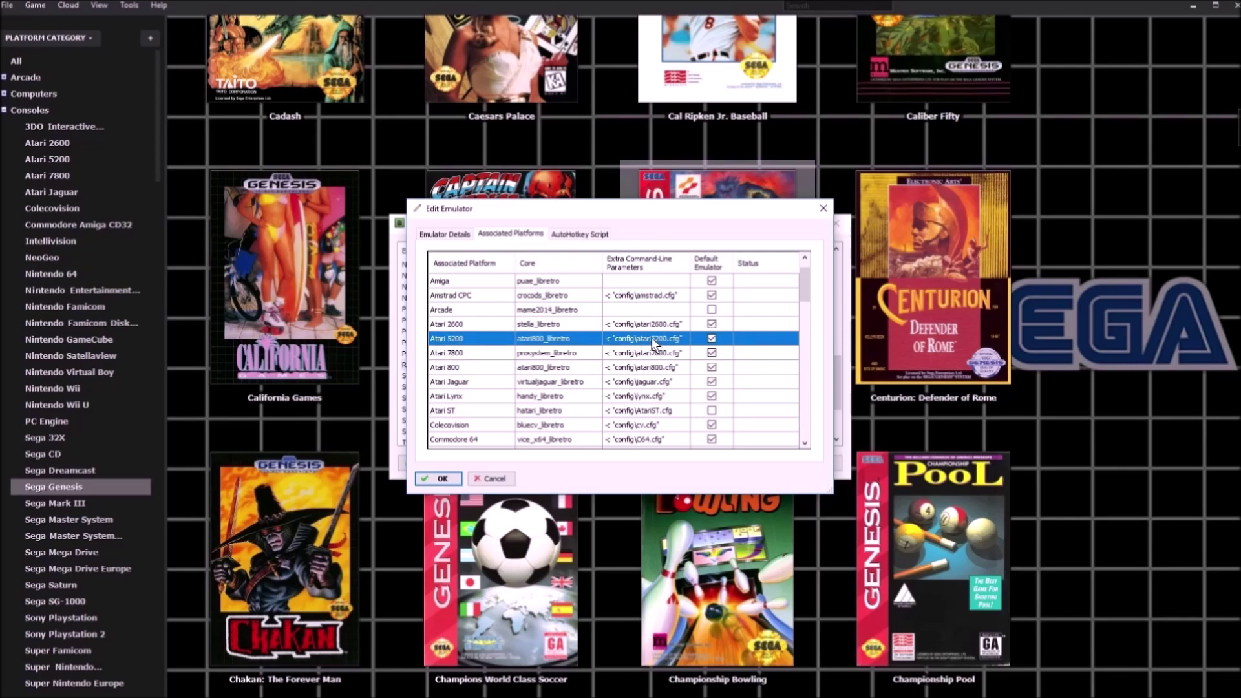
pyautogui.click(440, 479)
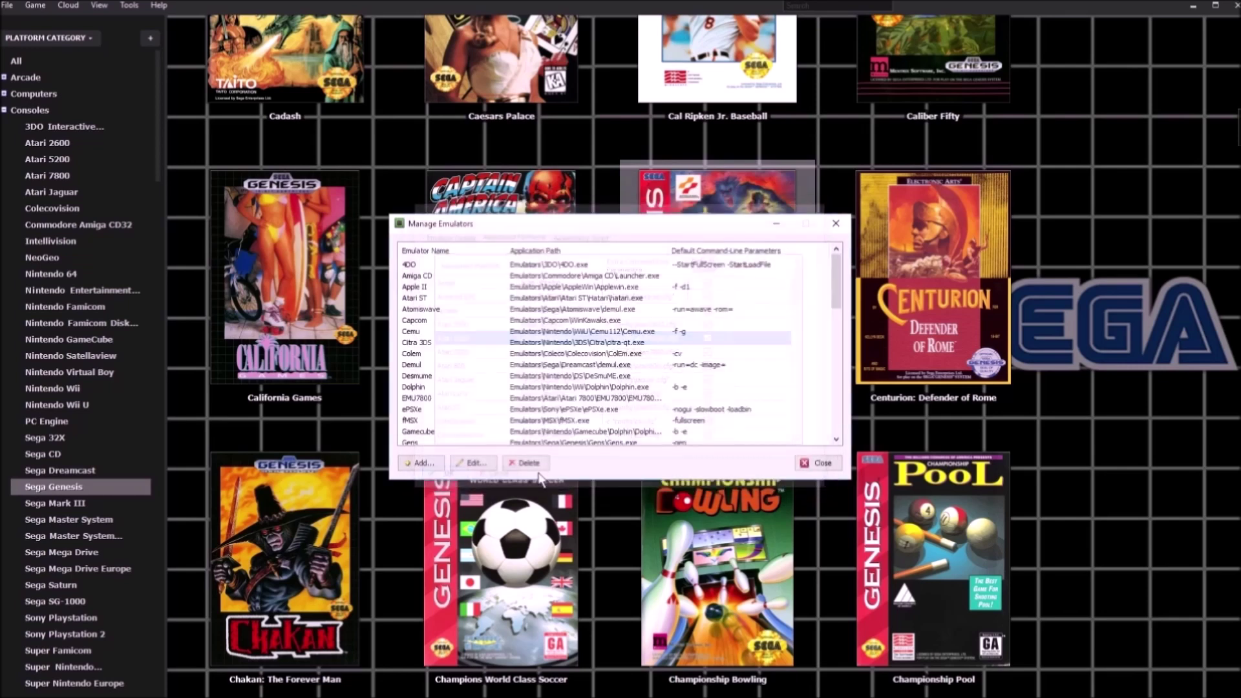
pyautogui.click(822, 463)
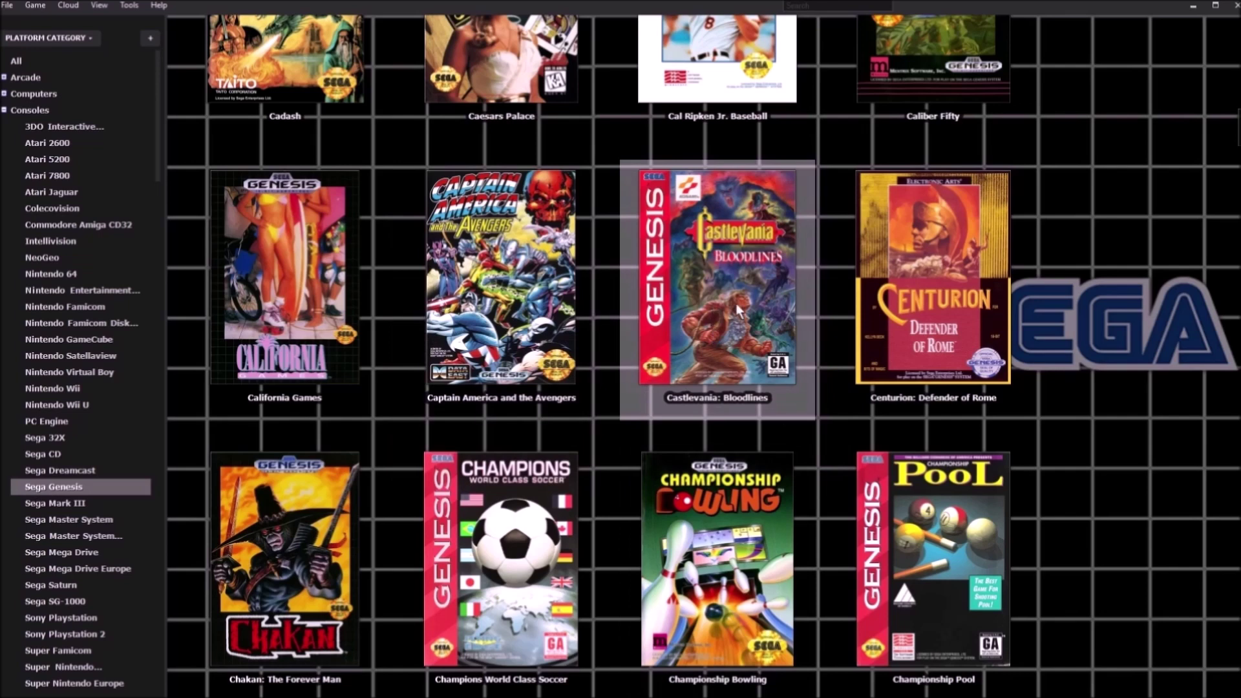
# Launch Castlevania: Bloodlines from the Sega Genesis library and open RetroArch's Quick Menu over the game.
pyautogui.doubleClick(743, 298)
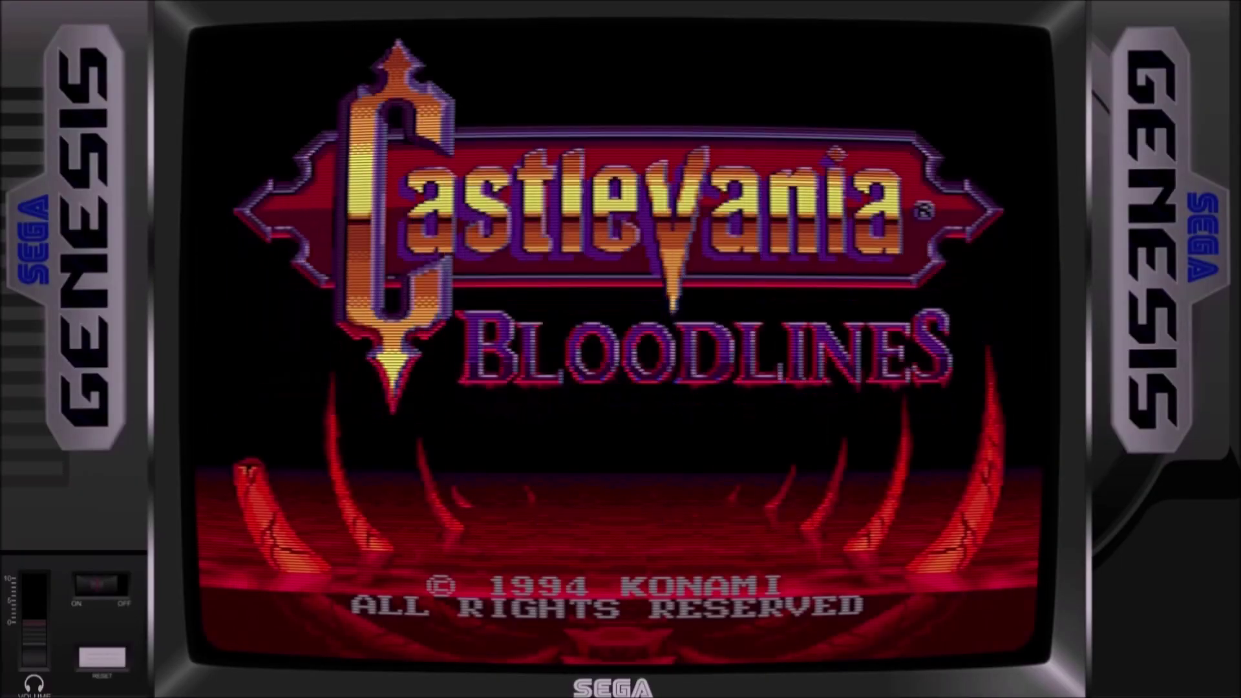
pyautogui.press('F1')
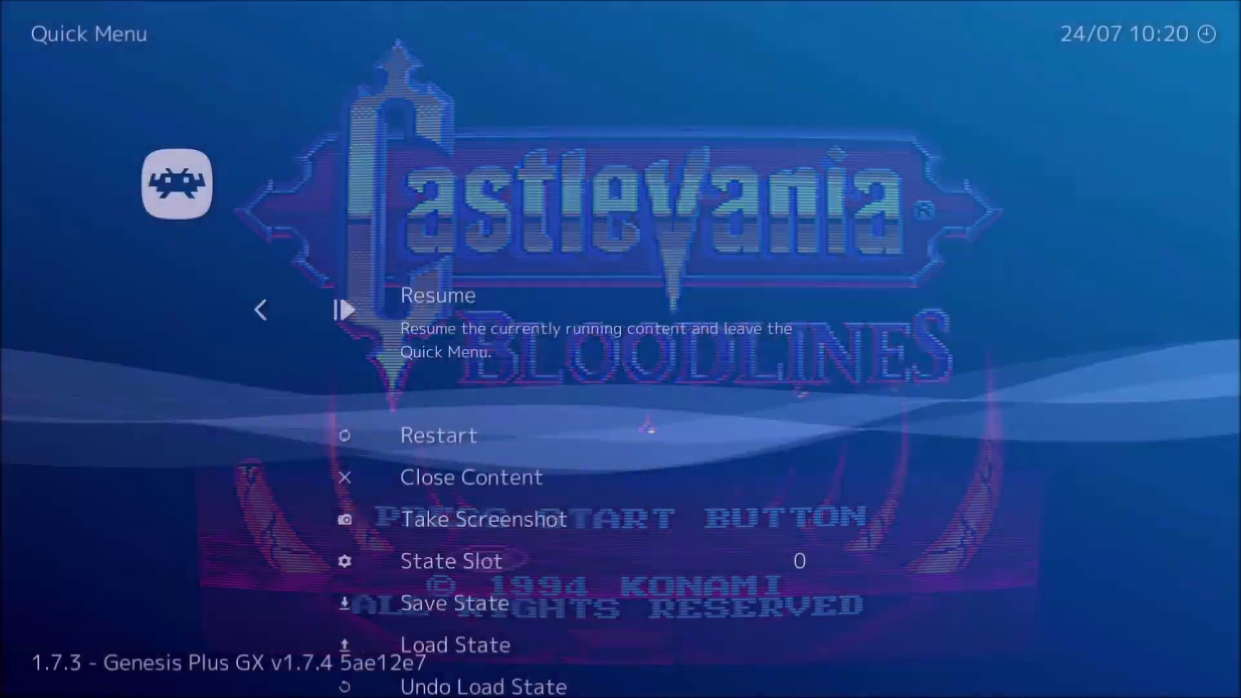
# Open the Onscreen Overlay settings within RetroArch's Onscreen Display settings.
pyautogui.press('BackSpace')
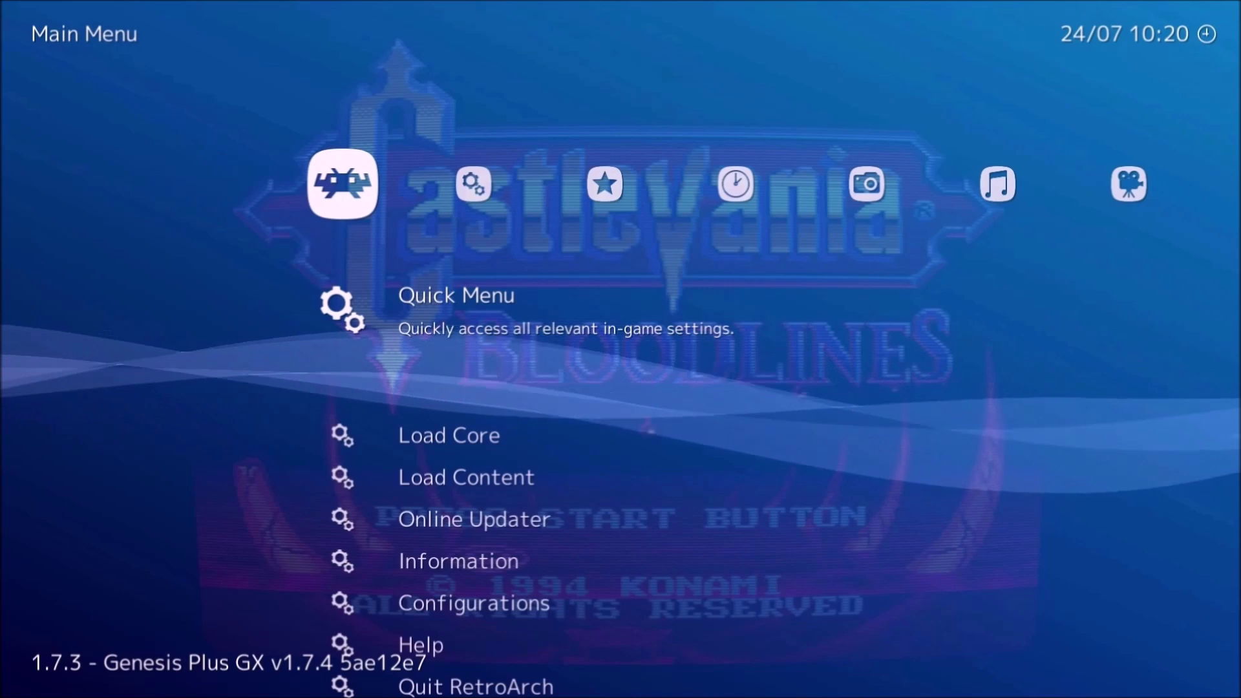
pyautogui.press('Right')
pyautogui.press('Down')
pyautogui.press('Down')
pyautogui.press('Down')
pyautogui.press('Down')
pyautogui.press('Down')
pyautogui.press('Down')
pyautogui.press('Down')
pyautogui.press('Down')
pyautogui.press('Down')
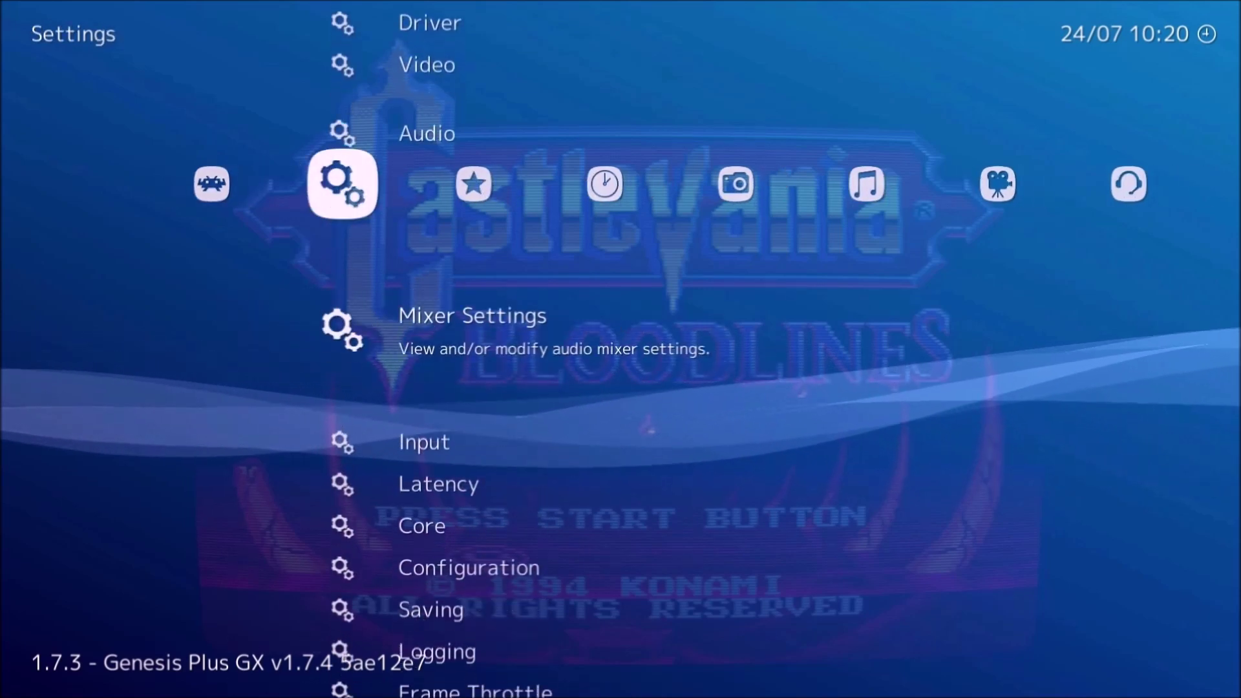
pyautogui.press('Down')
pyautogui.press('Down')
pyautogui.press('Down')
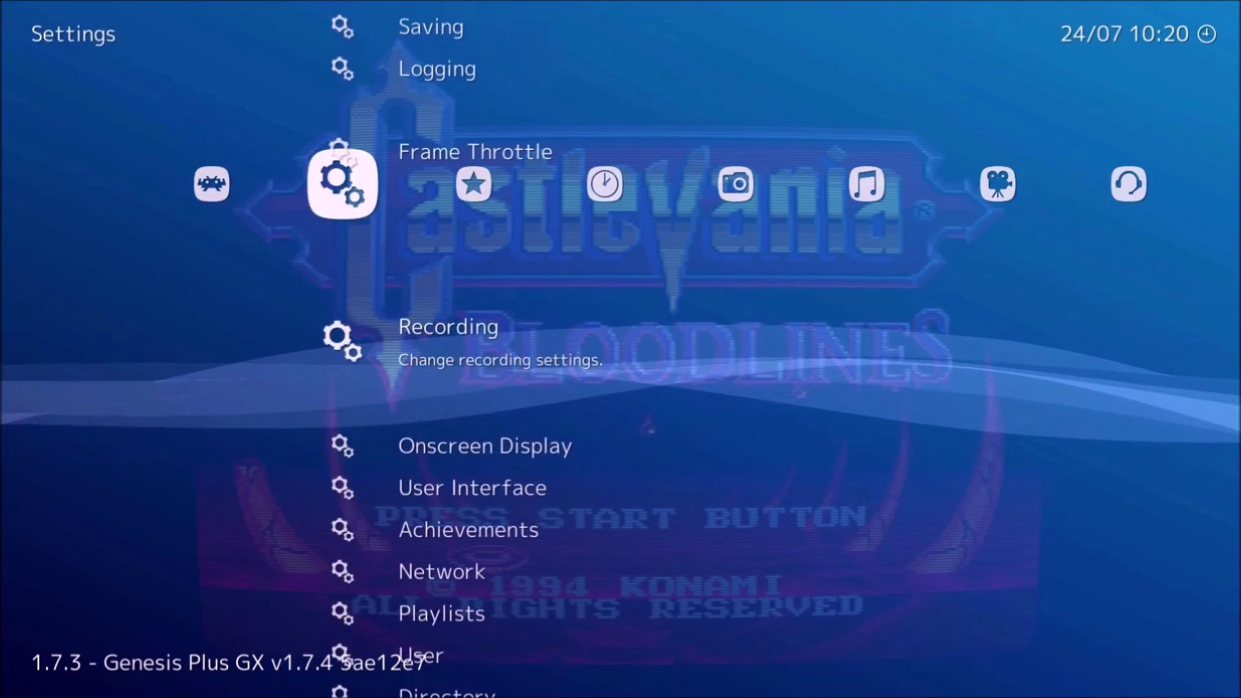
pyautogui.press('Return')
pyautogui.press('Return')
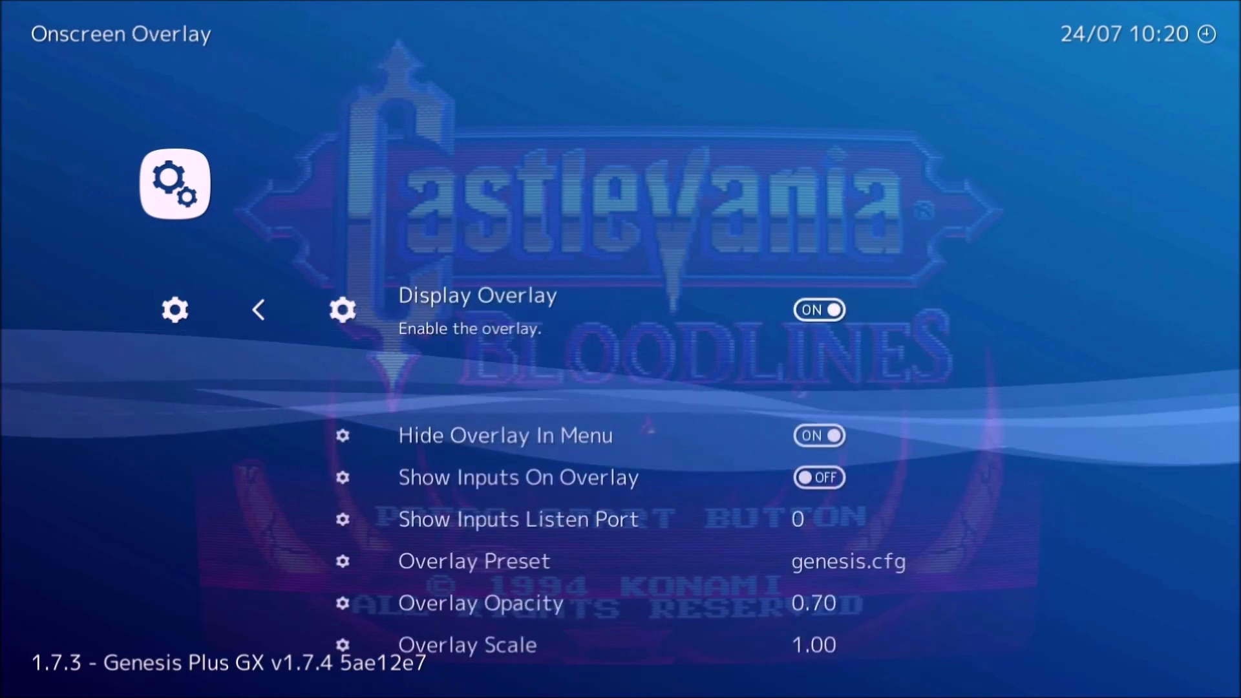
# Browse for an overlay preset and open the originals folder inside overlays.
pyautogui.press('Down')
pyautogui.press('Down')
pyautogui.press('Down')
pyautogui.press('Down')
pyautogui.press('Return')
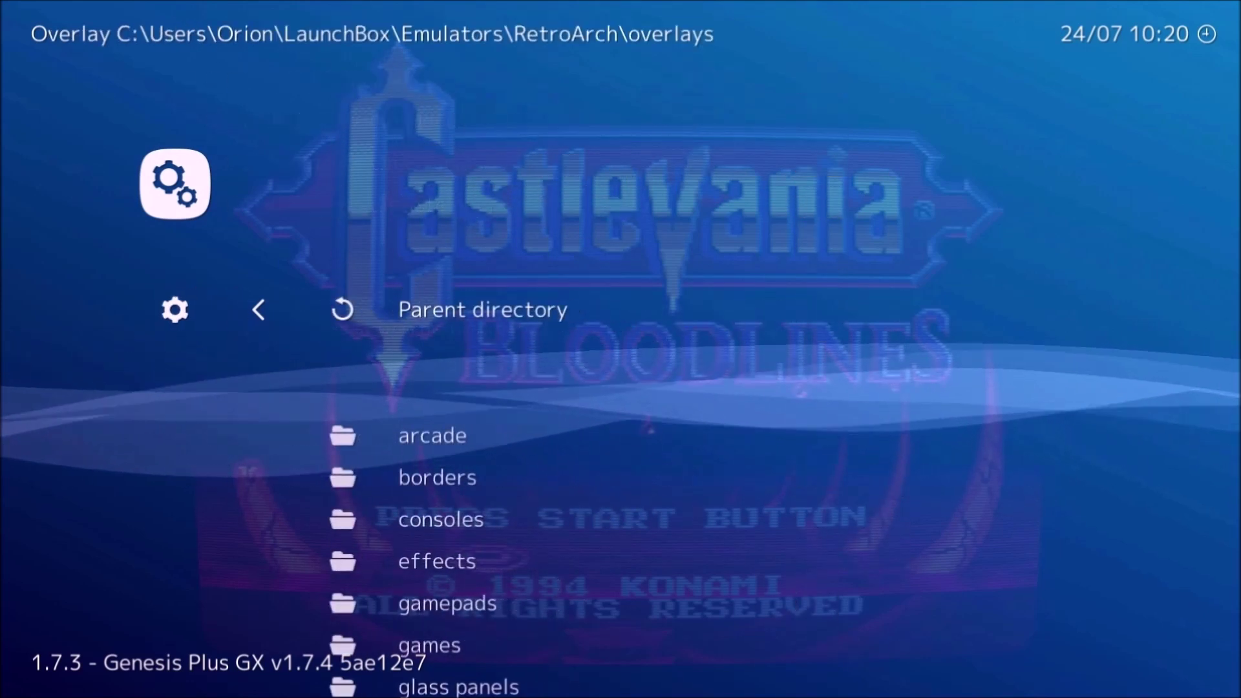
pyautogui.press('Down')
pyautogui.press('Down')
pyautogui.press('Down')
pyautogui.press('Down')
pyautogui.press('Down')
pyautogui.press('Down')
pyautogui.press('Down')
pyautogui.press('Down')
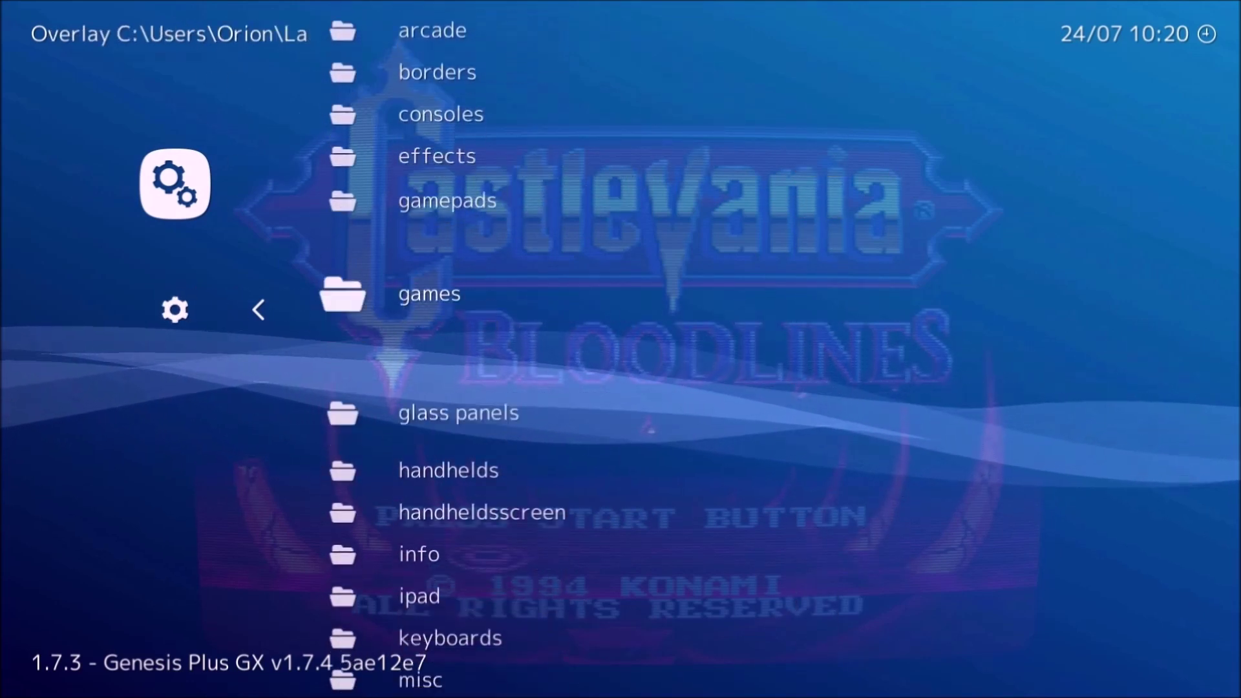
pyautogui.press('Down')
pyautogui.press('Down')
pyautogui.press('Down')
pyautogui.press('Down')
pyautogui.press('Down')
pyautogui.press('Down')
pyautogui.press('Down')
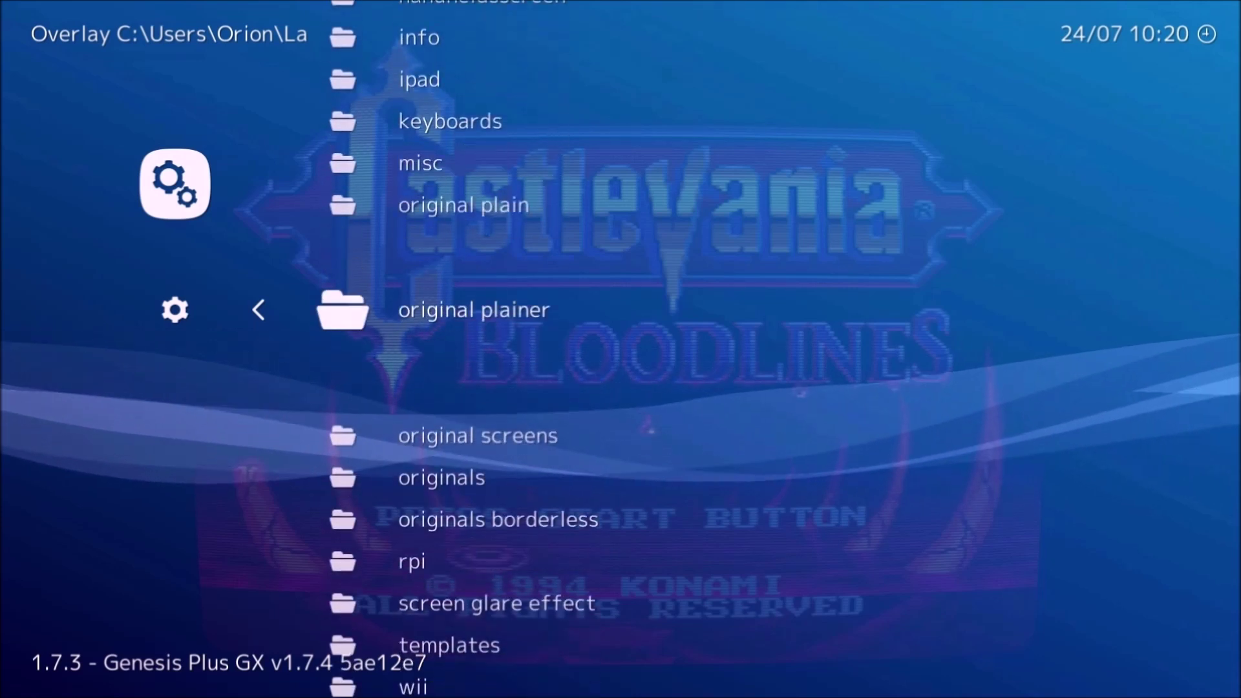
pyautogui.press('Down')
pyautogui.press('Return')
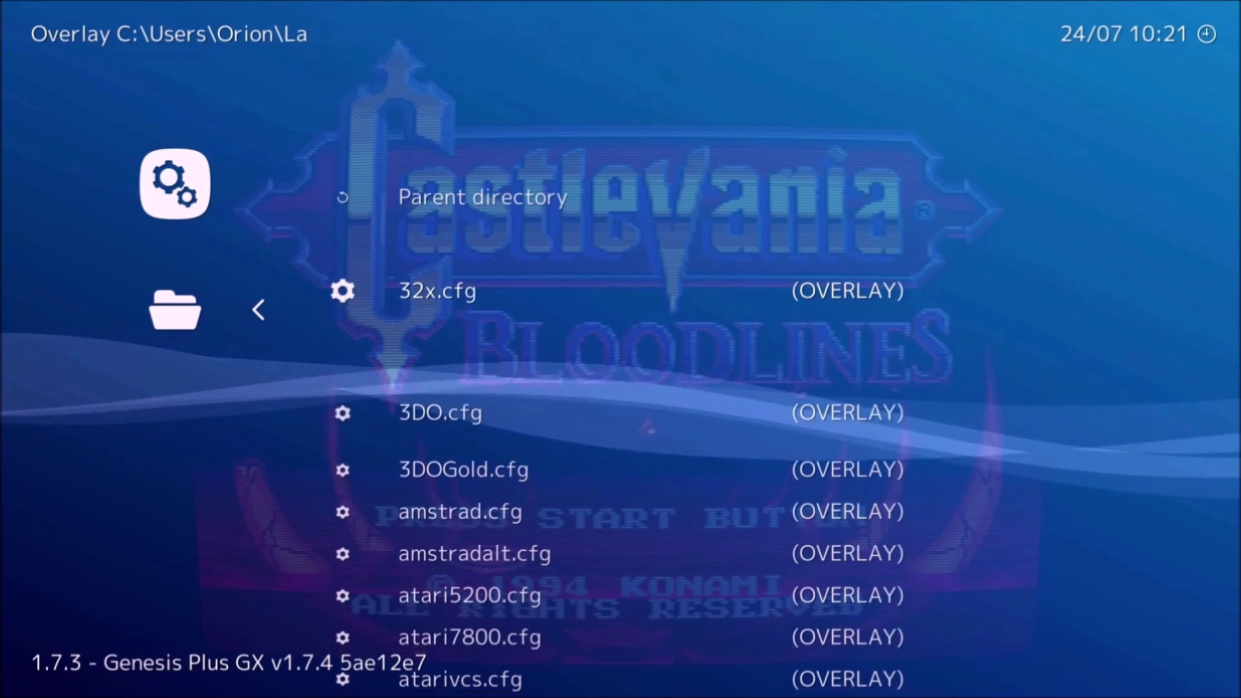
# Choose neogeosys.cfg as the overlay preset and return to the game to view the bezel.
pyautogui.press('Down')
pyautogui.press('Down')
pyautogui.press('Down')
pyautogui.press('Down')
pyautogui.press('Down')
pyautogui.press('Down')
pyautogui.press('Down')
pyautogui.press('Down')
pyautogui.press('Down')
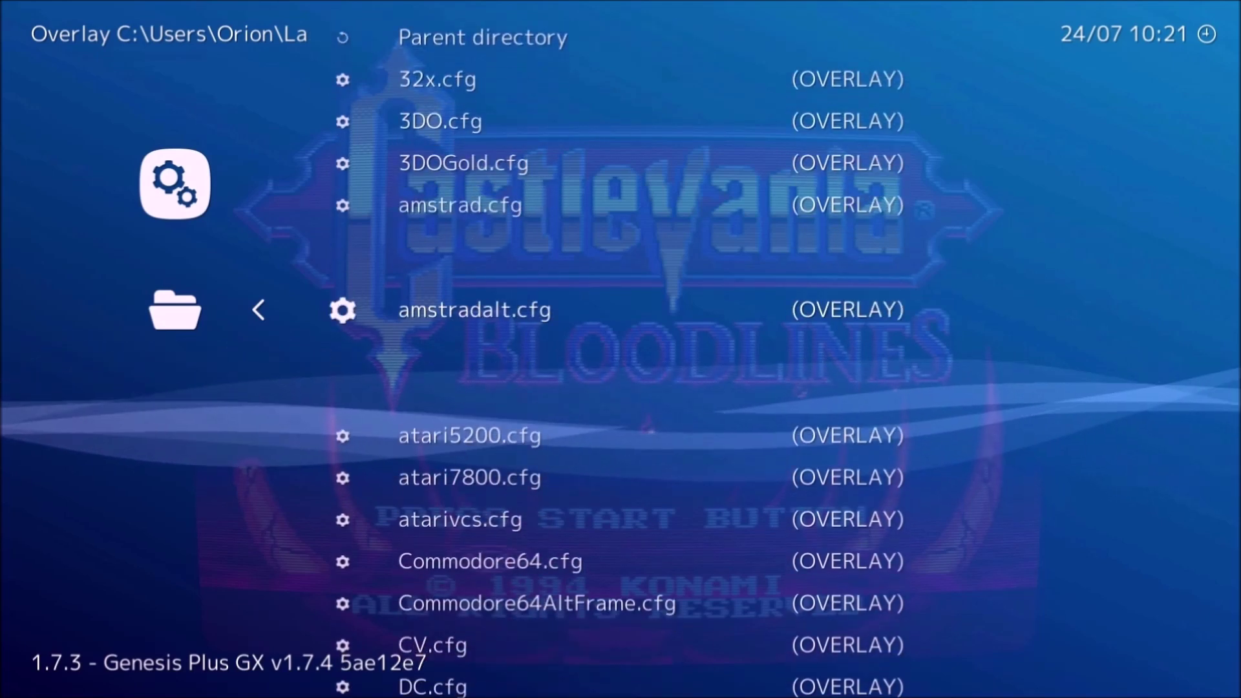
pyautogui.press('Down')
pyautogui.press('Down')
pyautogui.press('Down')
pyautogui.press('Down')
pyautogui.press('Down')
pyautogui.press('Down')
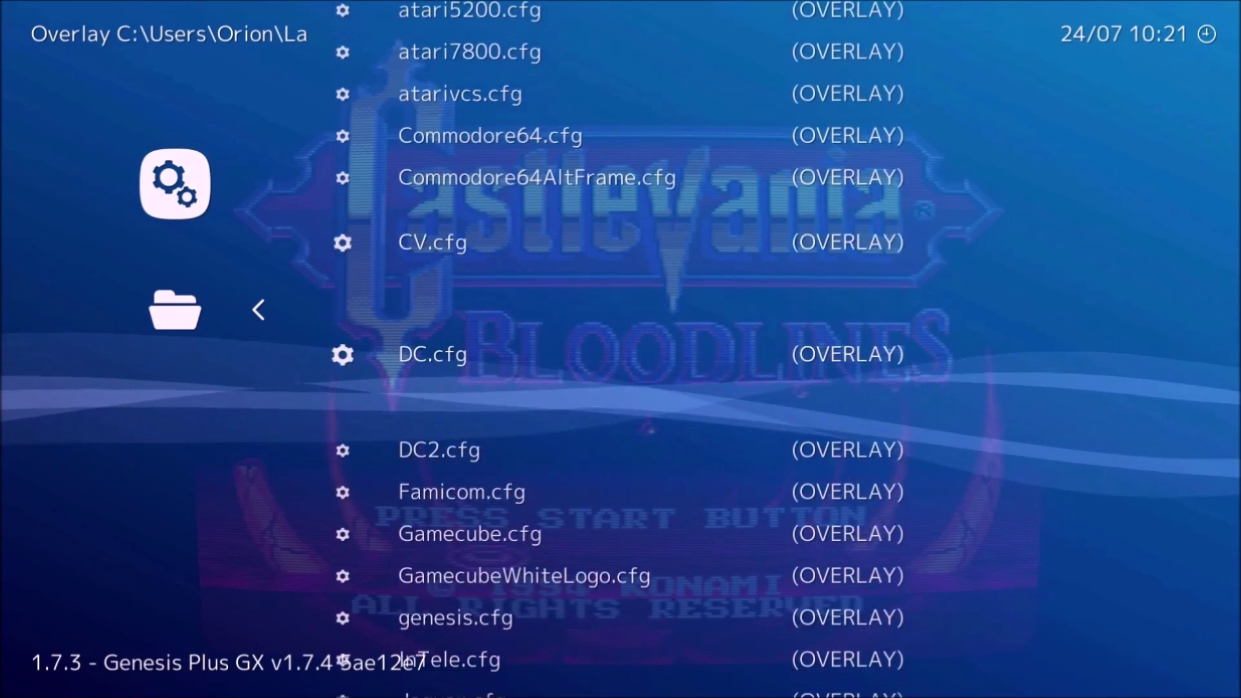
pyautogui.press('Down')
pyautogui.press('Down')
pyautogui.press('Down')
pyautogui.press('Down')
pyautogui.press('Down')
pyautogui.press('Down')
pyautogui.press('Down')
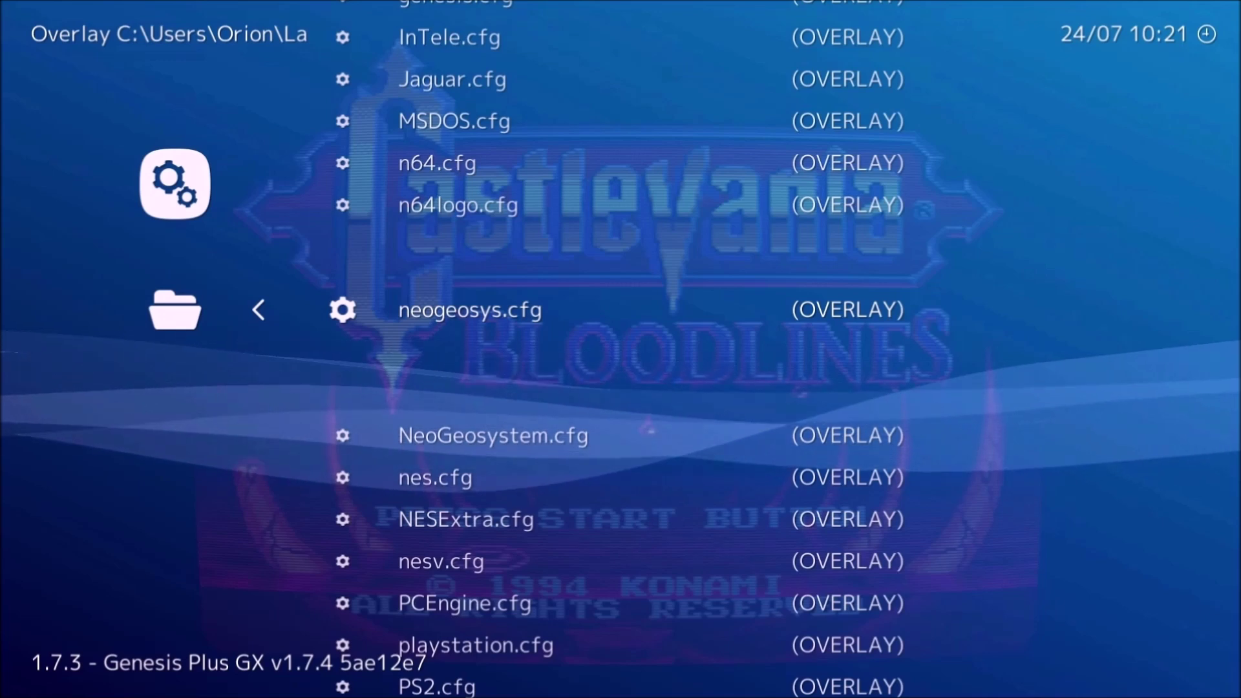
pyautogui.press('Return')
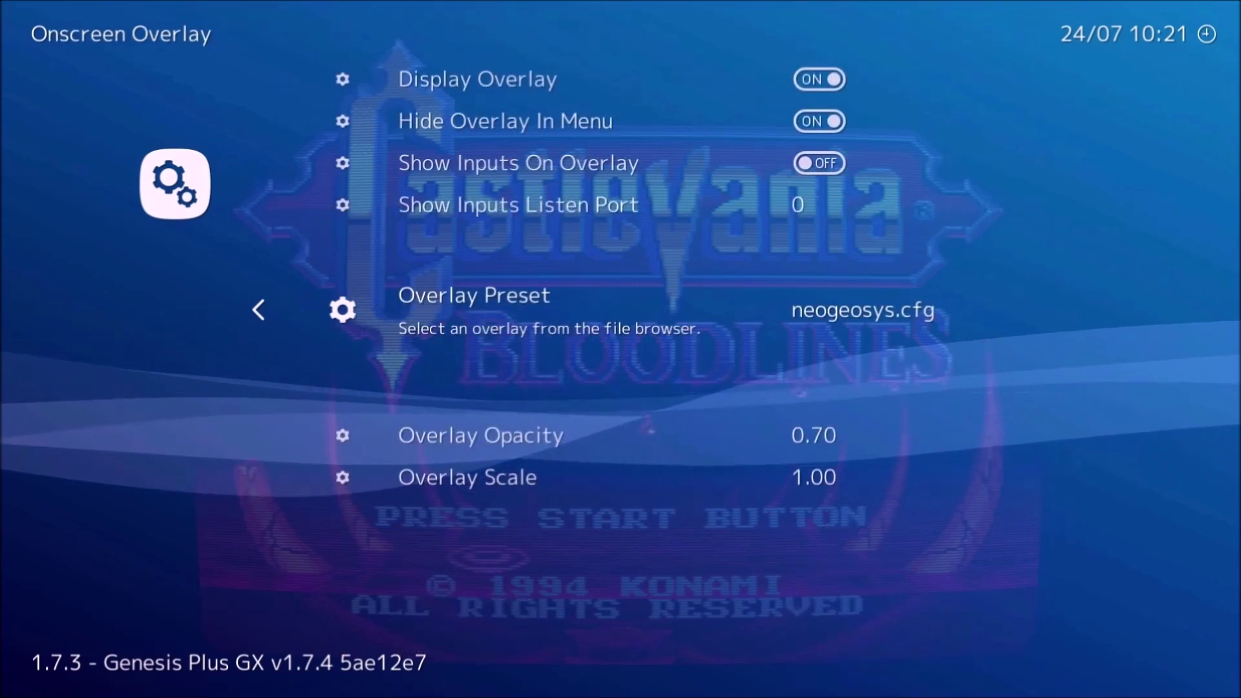
pyautogui.press('F1')
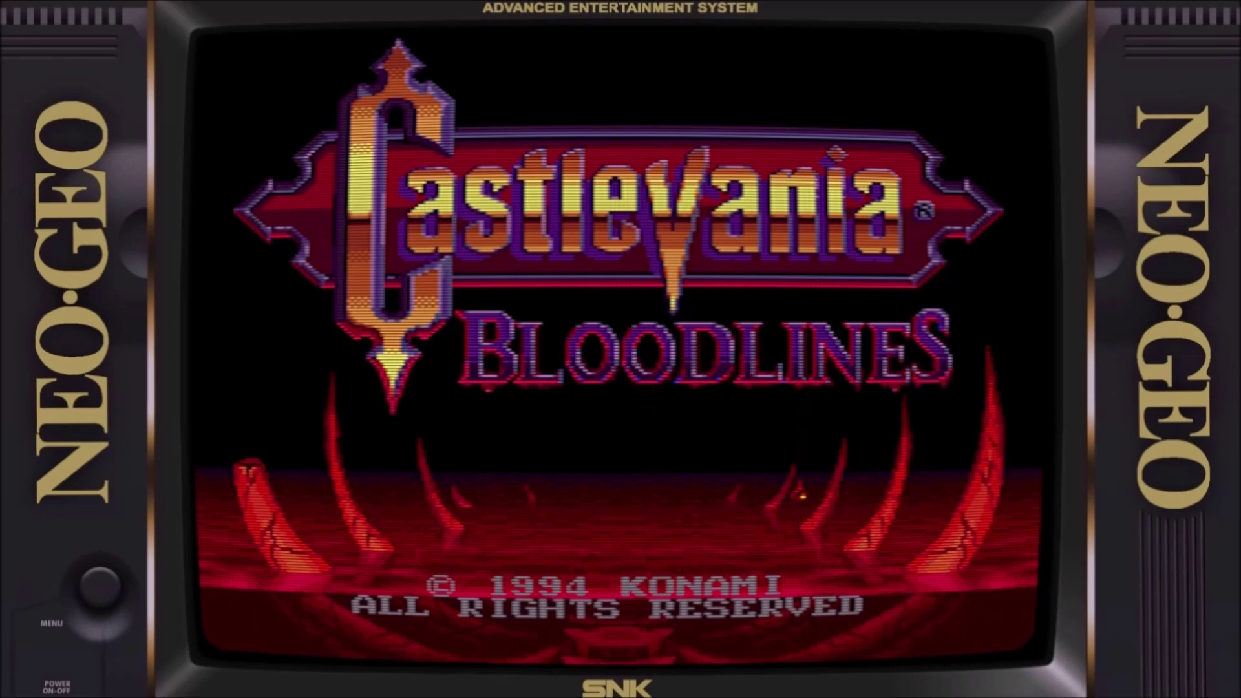
# Bring the RetroArch menu back and reopen the file browser for the overlay preset.
pyautogui.press('F1')
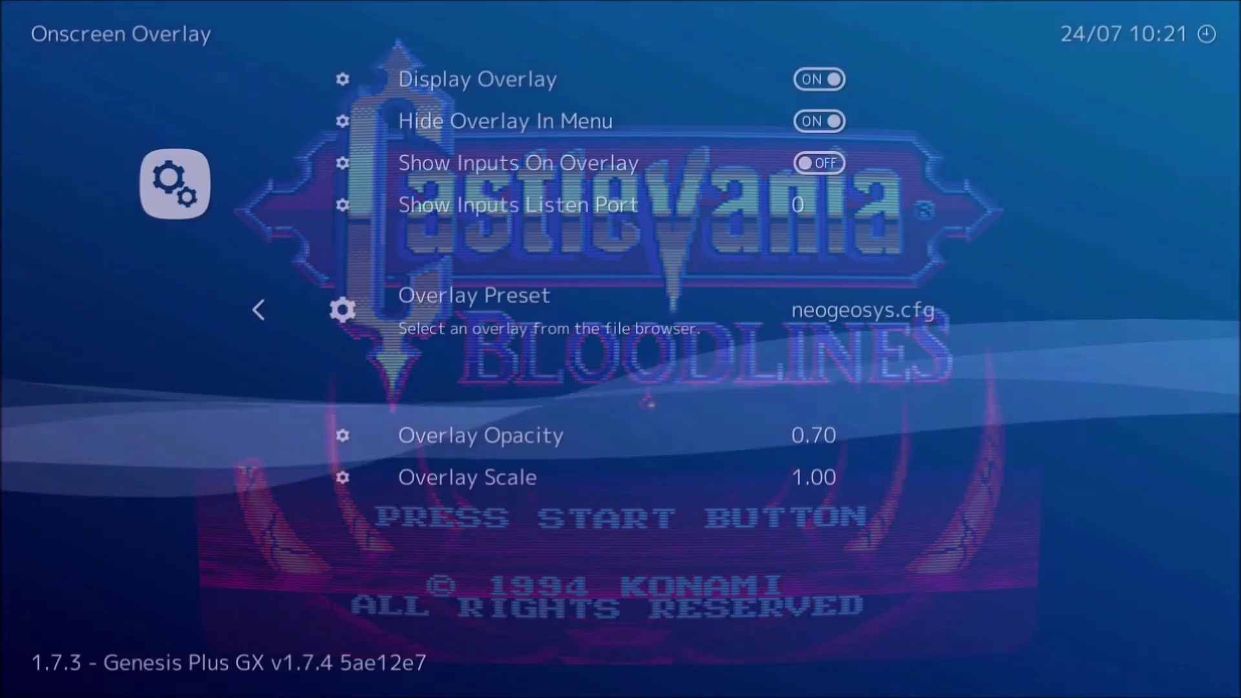
pyautogui.press('BackSpace')
pyautogui.press('BackSpace')
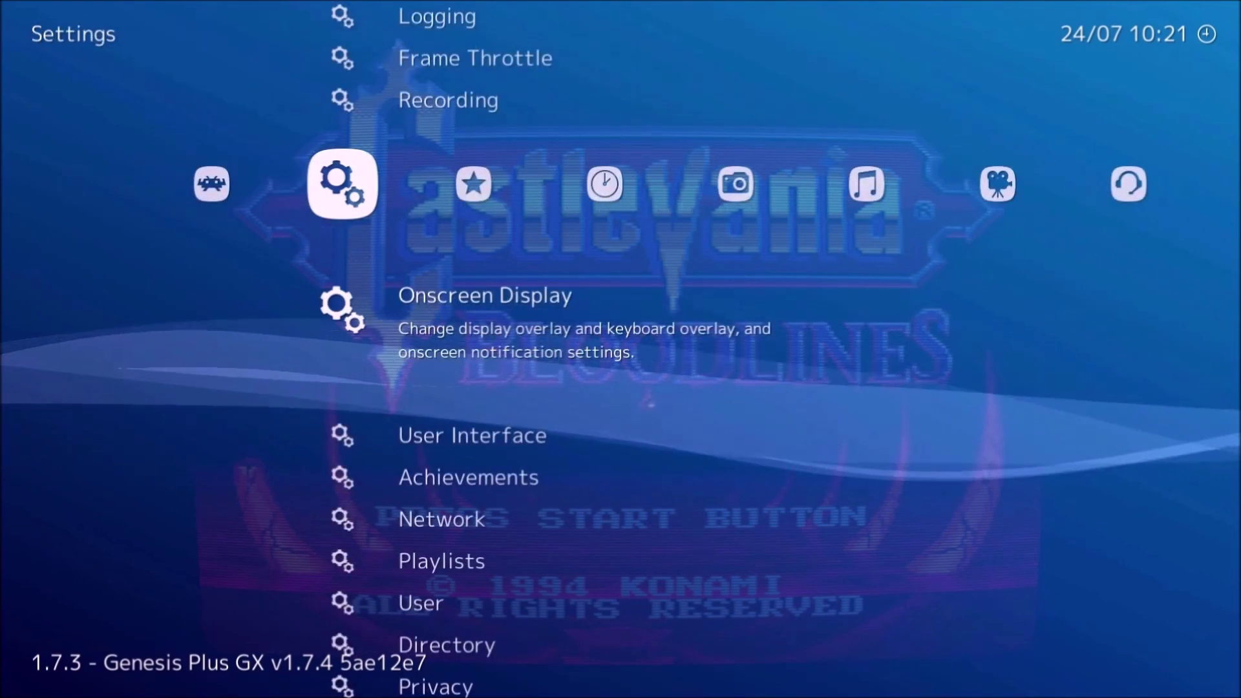
pyautogui.press('Down')
pyautogui.press('Up')
pyautogui.press('Return')
pyautogui.press('Down')
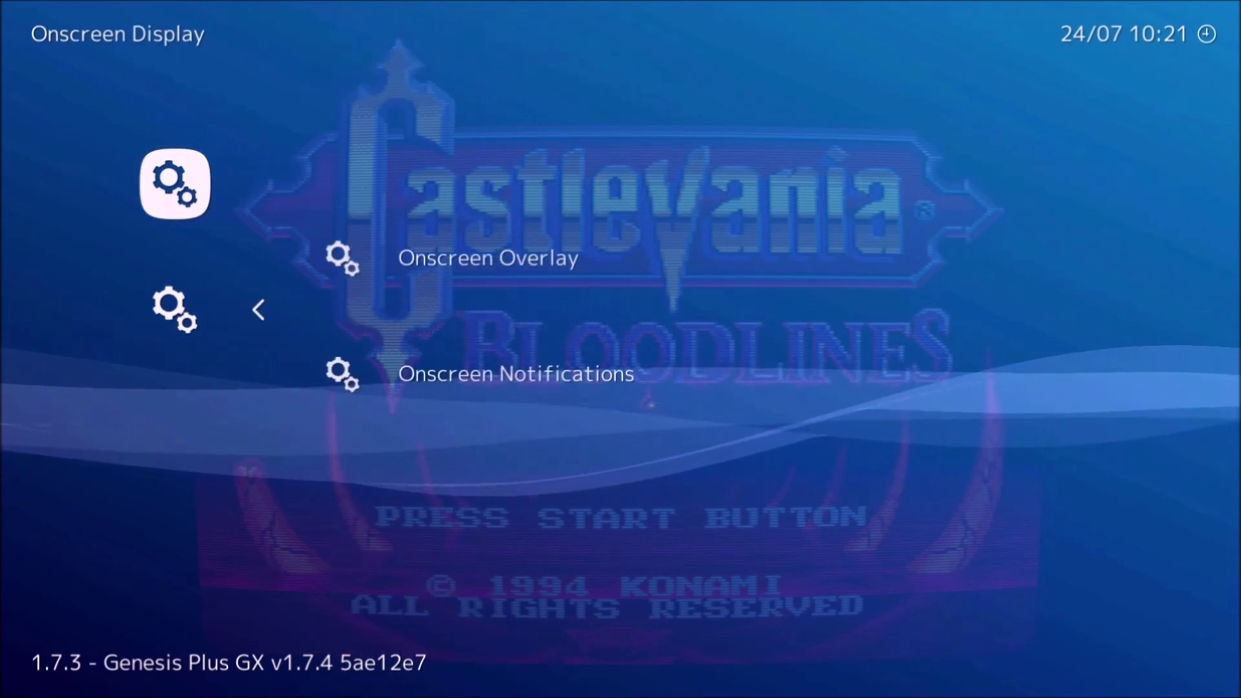
pyautogui.press('Up')
pyautogui.press('Return')
pyautogui.press('Down')
pyautogui.press('Down')
pyautogui.press('Down')
pyautogui.press('Down')
pyautogui.press('Return')
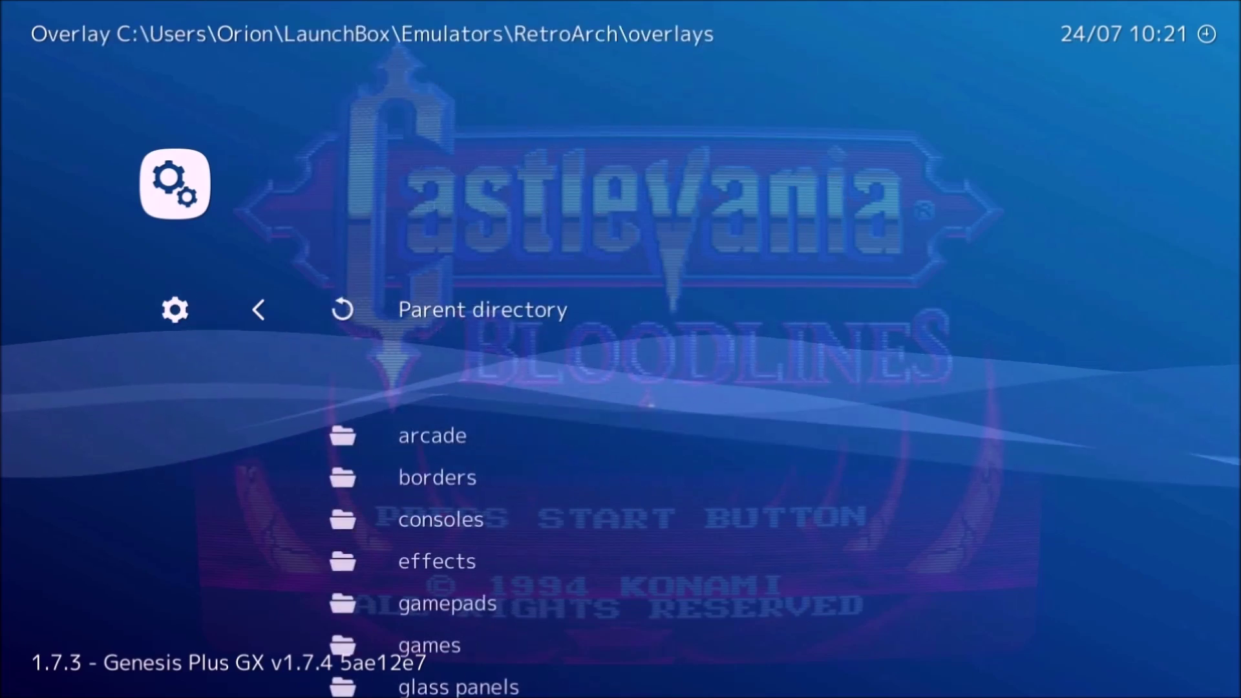
# Open the originals folder in the overlays directory.
pyautogui.press('Down')
pyautogui.press('Down')
pyautogui.press('Down')
pyautogui.press('Down')
pyautogui.press('Down')
pyautogui.press('Down')
pyautogui.press('Down')
pyautogui.press('Down')
pyautogui.press('Down')
pyautogui.press('Down')
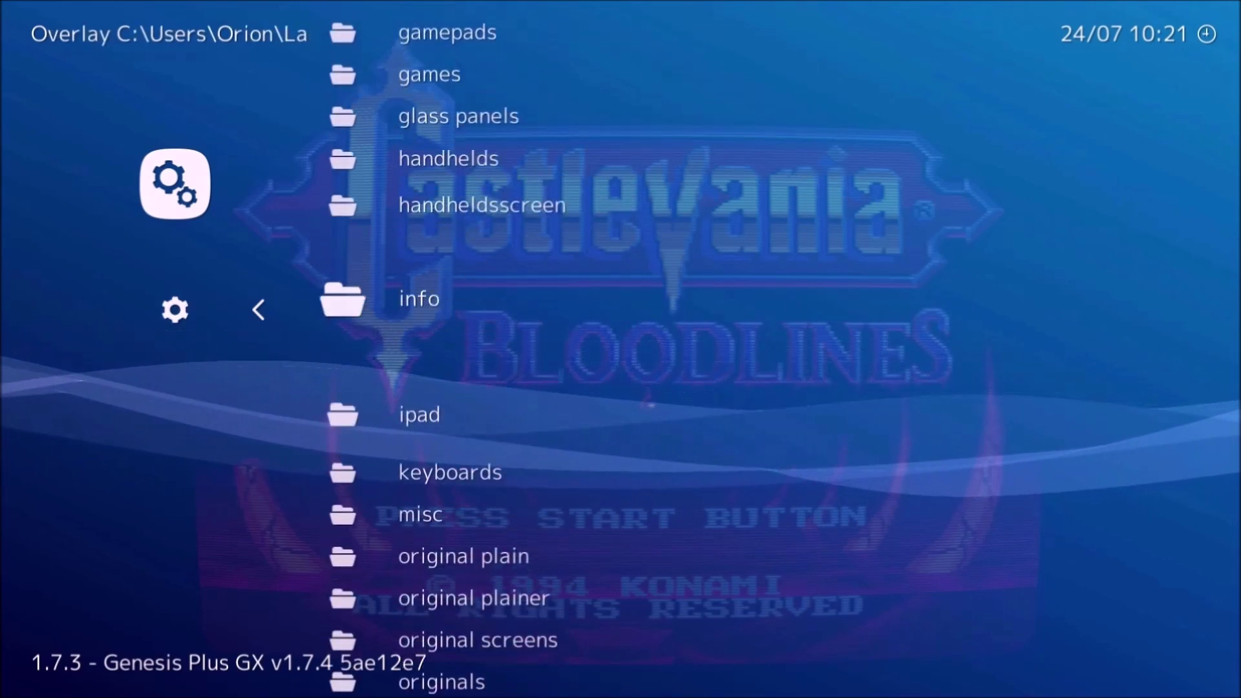
pyautogui.press('Down')
pyautogui.press('Down')
pyautogui.press('Down')
pyautogui.press('Down')
pyautogui.press('Down')
pyautogui.press('Down')
pyautogui.press('Down')
pyautogui.press('Return')
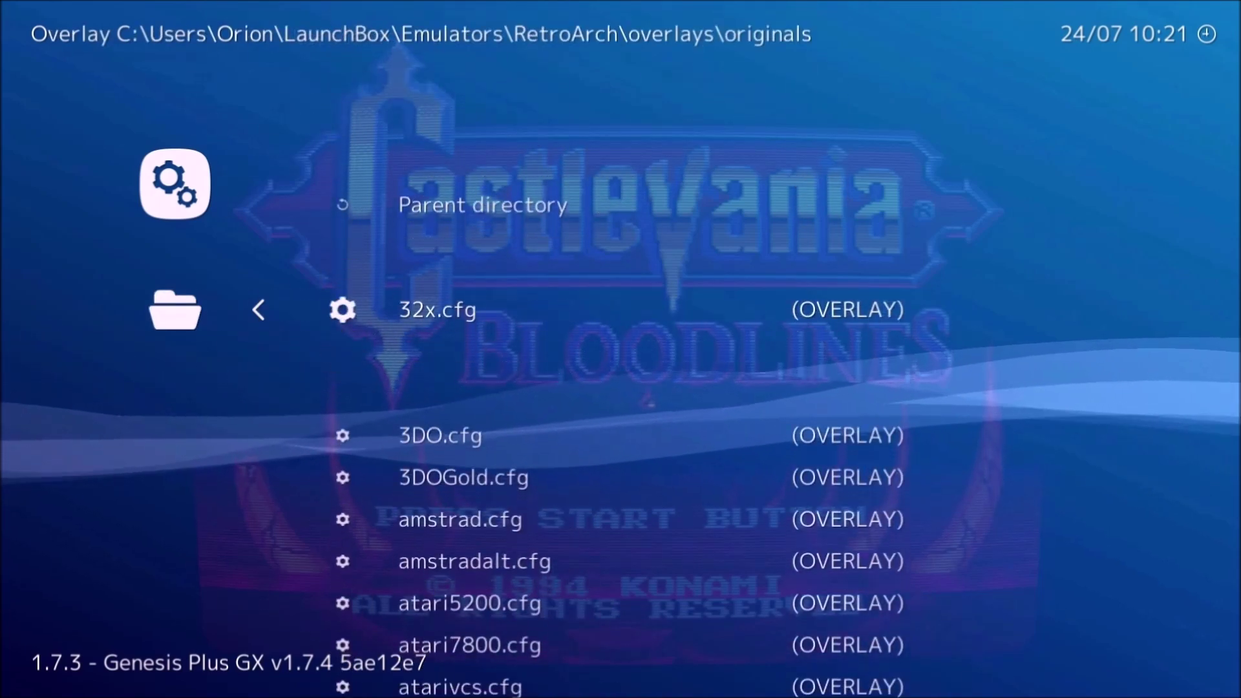
# Set the overlay preset back to genesis.cfg and return to the game to check the bezel.
pyautogui.press('Down')
pyautogui.press('Down')
pyautogui.press('Down')
pyautogui.press('Down')
pyautogui.press('Down')
pyautogui.press('Down')
pyautogui.press('Down')
pyautogui.press('Down')
pyautogui.press('Down')
pyautogui.press('Down')
pyautogui.press('Down')
pyautogui.press('Down')
pyautogui.press('Down')
pyautogui.press('Down')
pyautogui.press('Down')
pyautogui.press('Down')
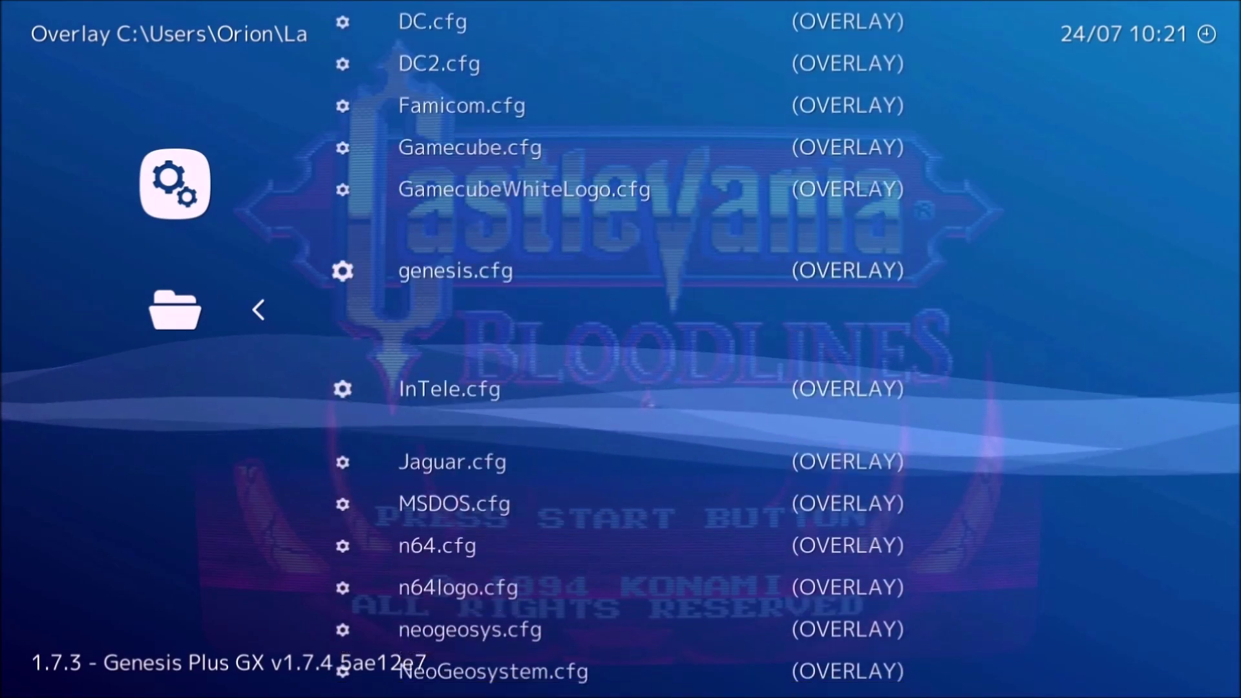
pyautogui.press('Down')
pyautogui.press('Down')
pyautogui.press('Down')
pyautogui.press('Down')
pyautogui.press('Down')
pyautogui.press('Down')
pyautogui.press('Down')
pyautogui.press('Down')
pyautogui.press('Down')
pyautogui.press('Down')
pyautogui.press('Up')
pyautogui.press('Up')
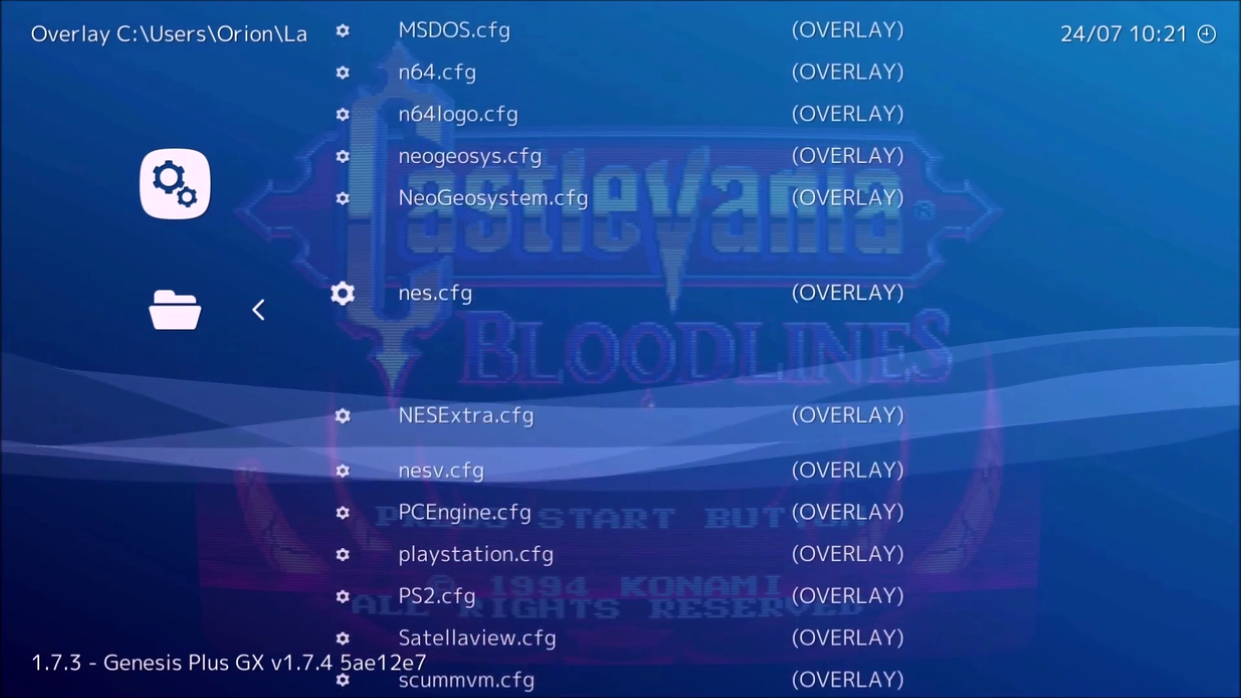
pyautogui.press('Up')
pyautogui.press('Up')
pyautogui.press('Up')
pyautogui.press('Up')
pyautogui.press('Up')
pyautogui.press('Up')
pyautogui.press('Up')
pyautogui.press('Up')
pyautogui.press('Return')
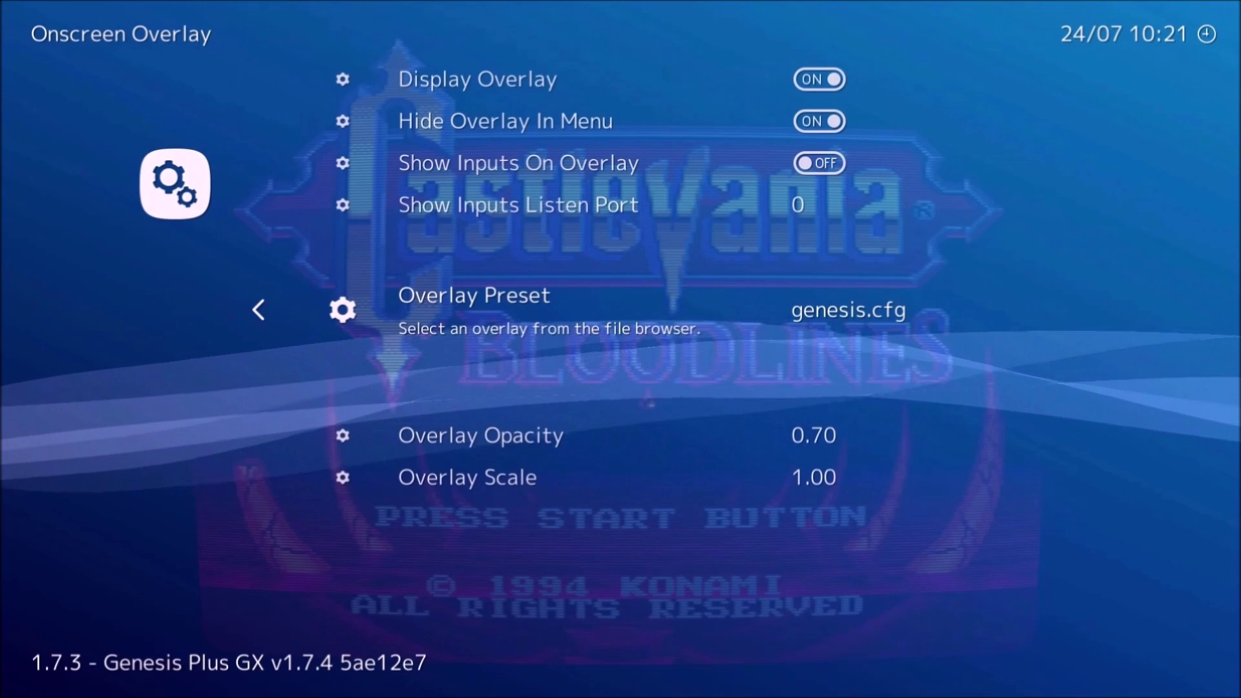
pyautogui.press('F1')
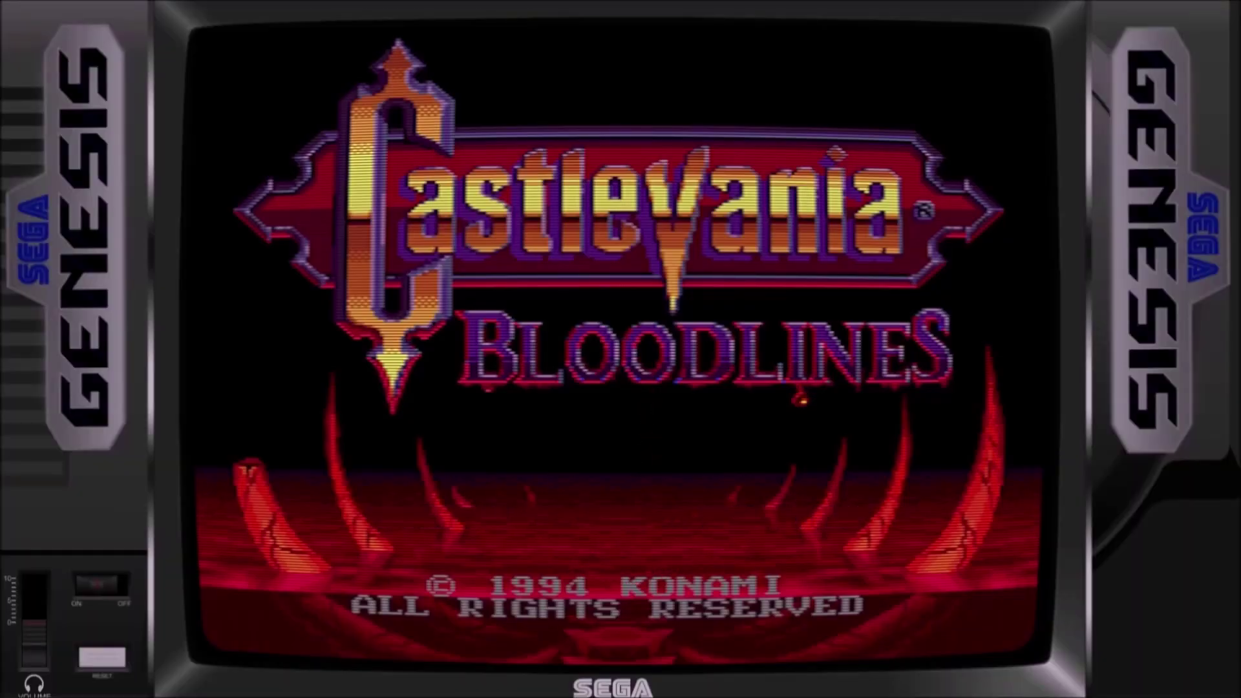
# Save the current configuration to genesis.cfg from RetroArch's Configurations settings.
pyautogui.press('F1')
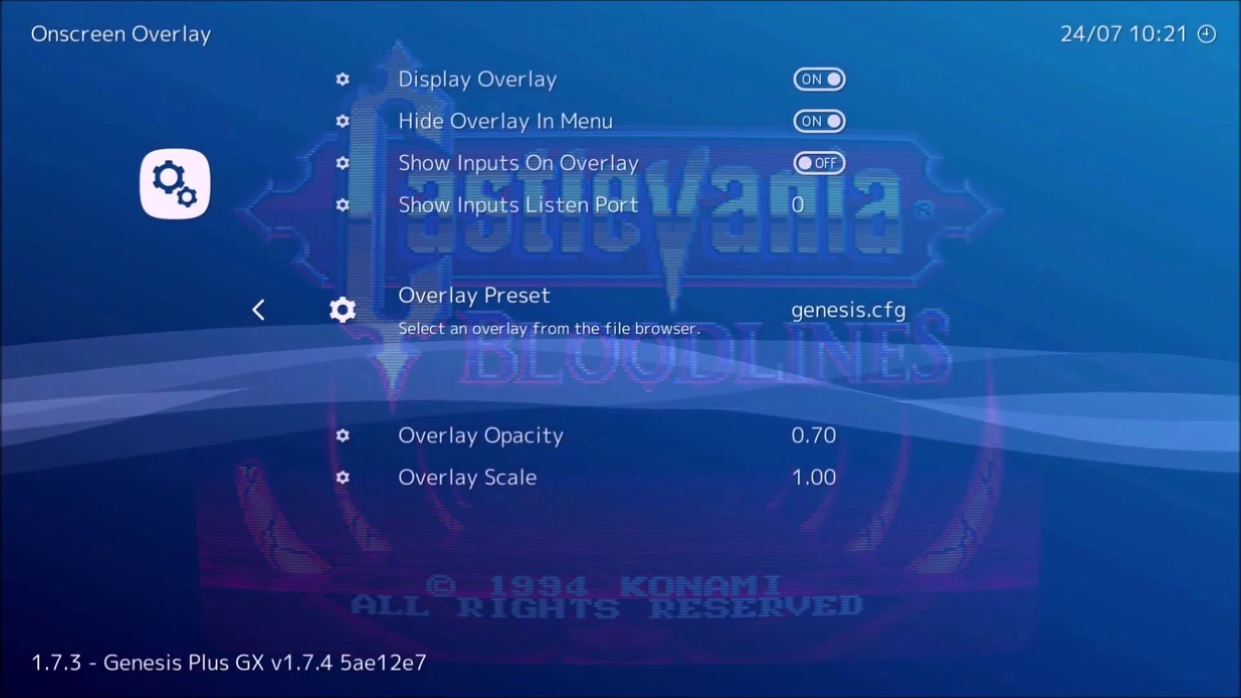
pyautogui.press('BackSpace')
pyautogui.press('BackSpace')
pyautogui.press('Left')
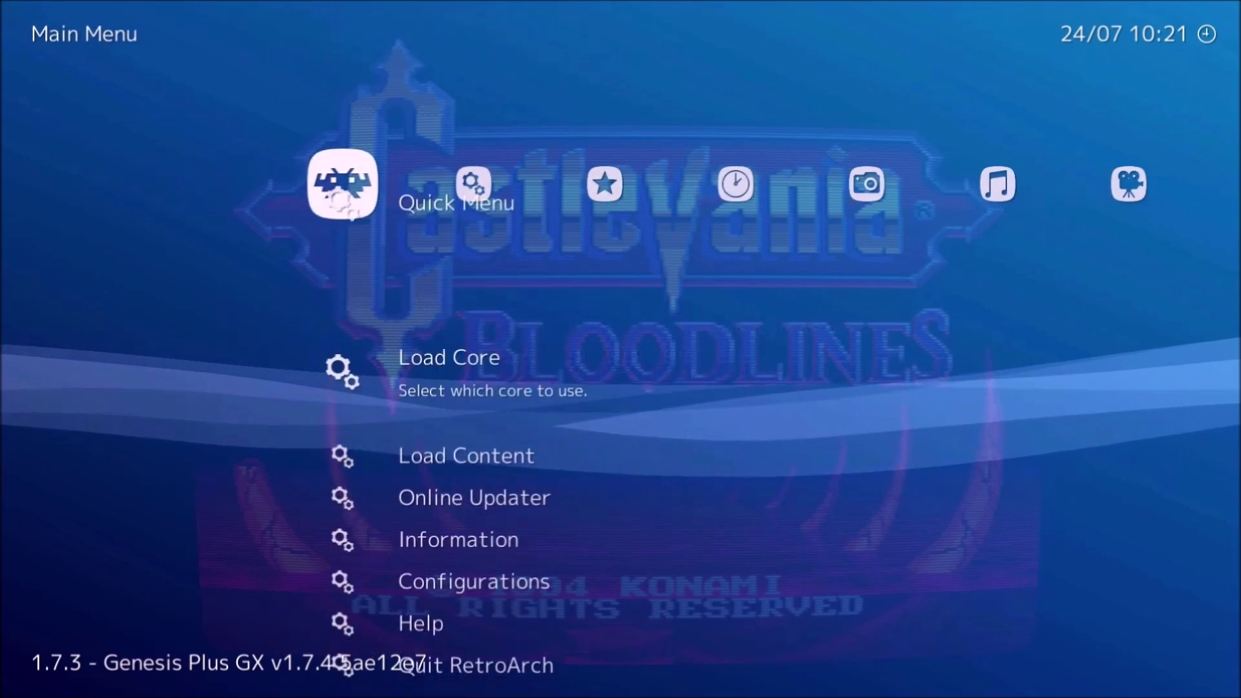
pyautogui.press('Down')
pyautogui.press('Down')
pyautogui.press('Down')
pyautogui.press('Down')
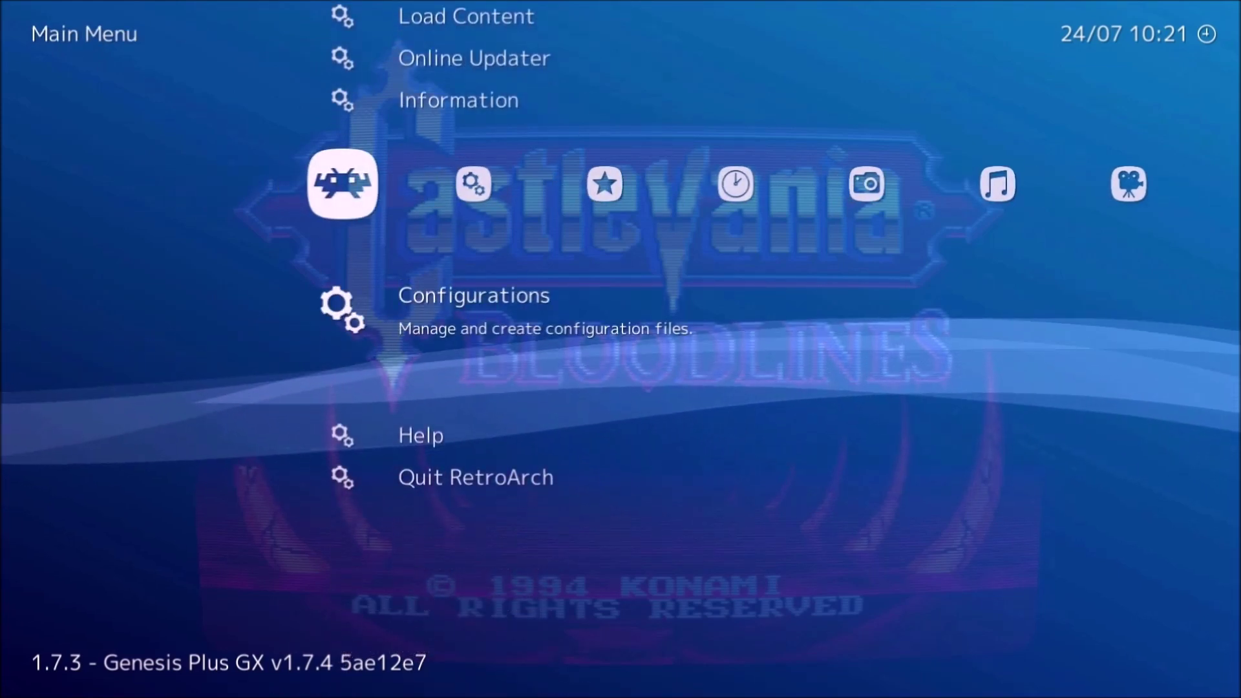
pyautogui.press('Return')
pyautogui.press('Down')
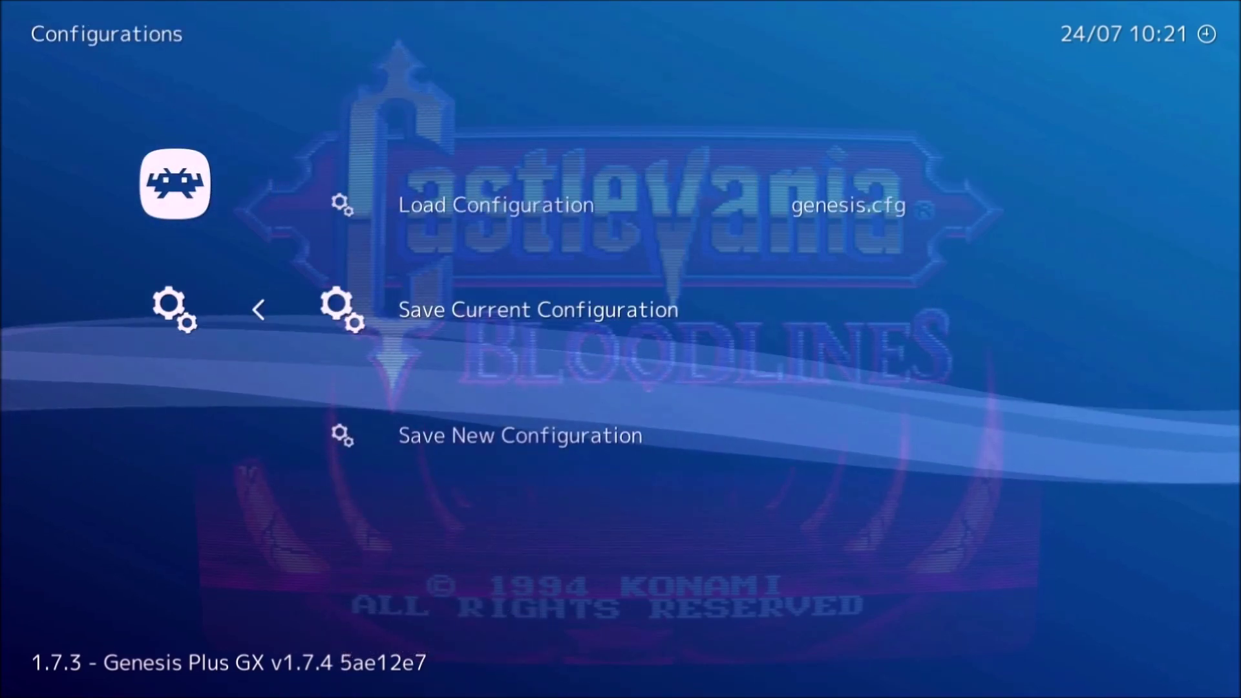
pyautogui.press('Return')
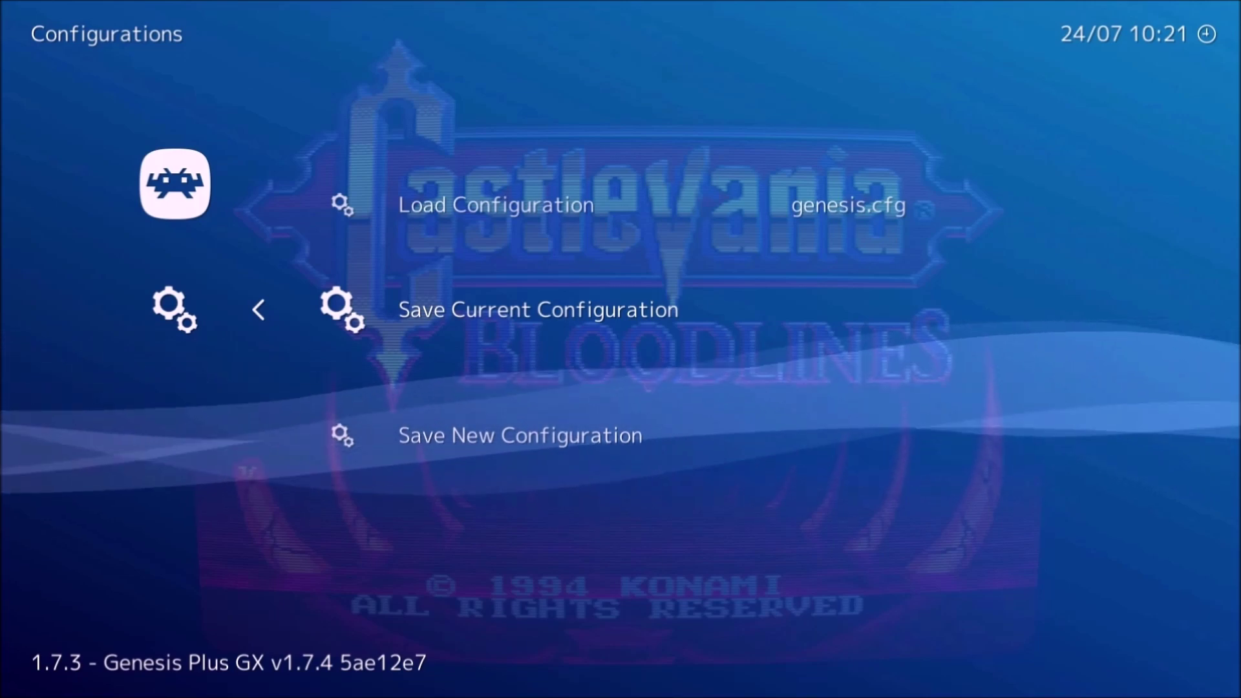
# Leave the Genesis game for LaunchBox and launch Ankoku Densetsu from the PC Engine library.
pyautogui.press('F1')
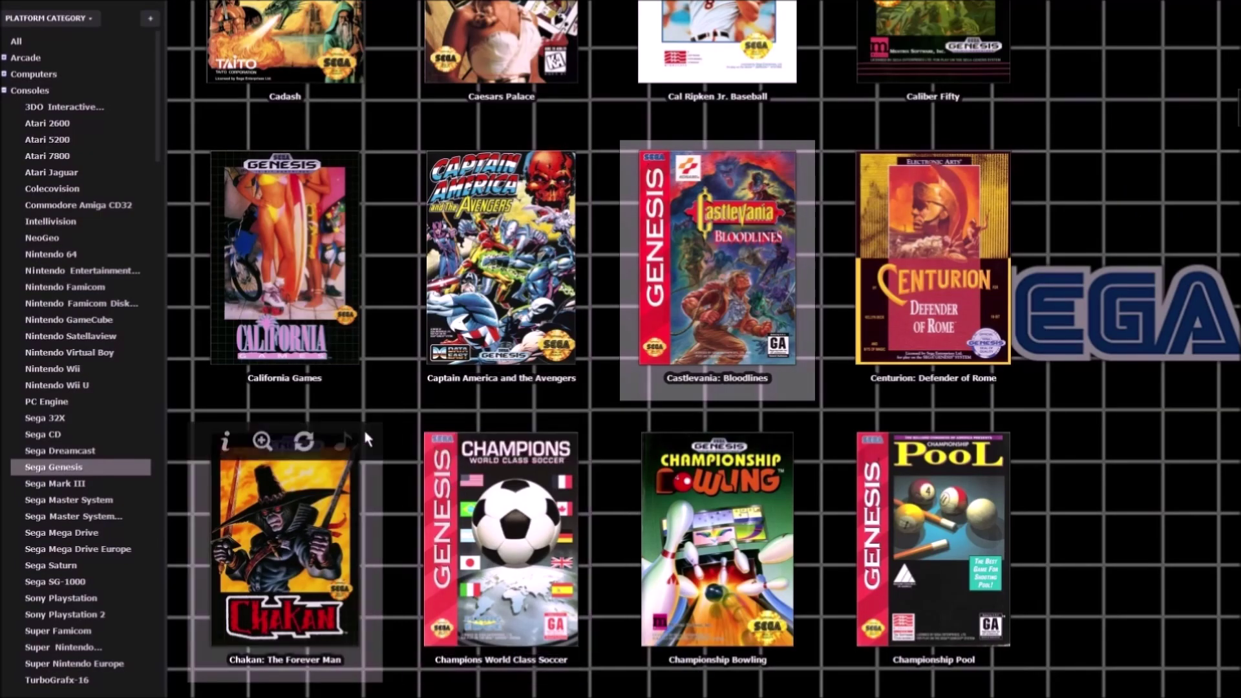
pyautogui.click(49, 404)
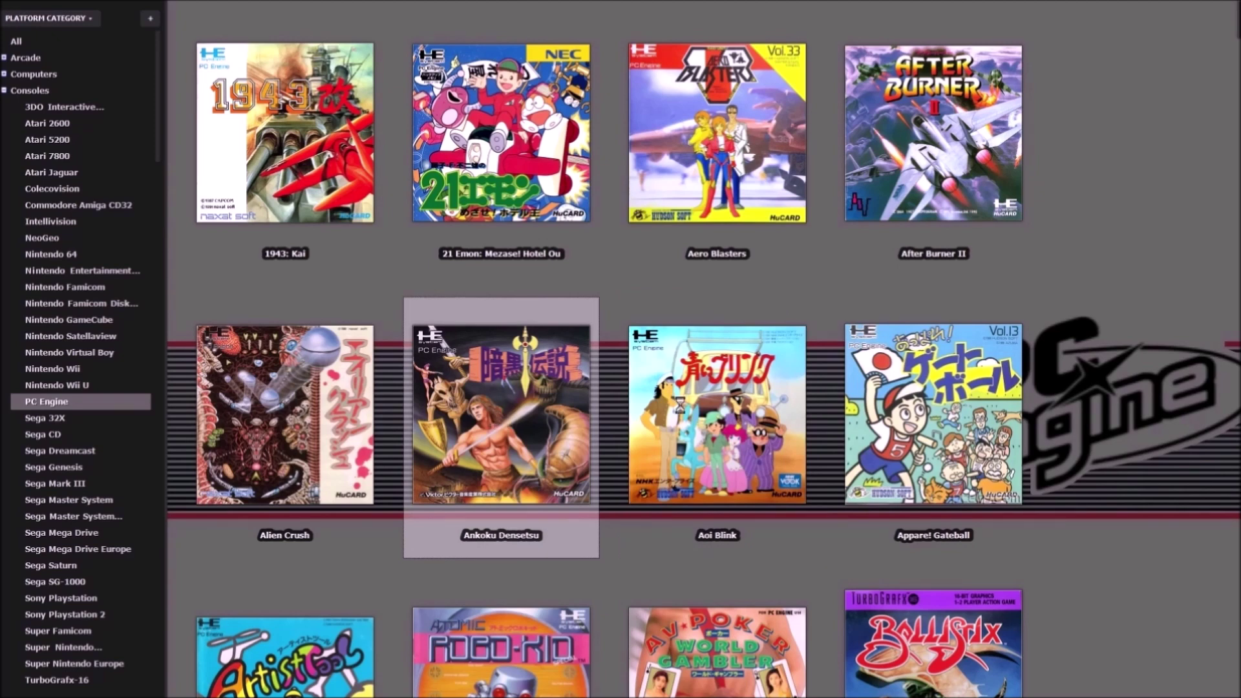
pyautogui.press('Return')
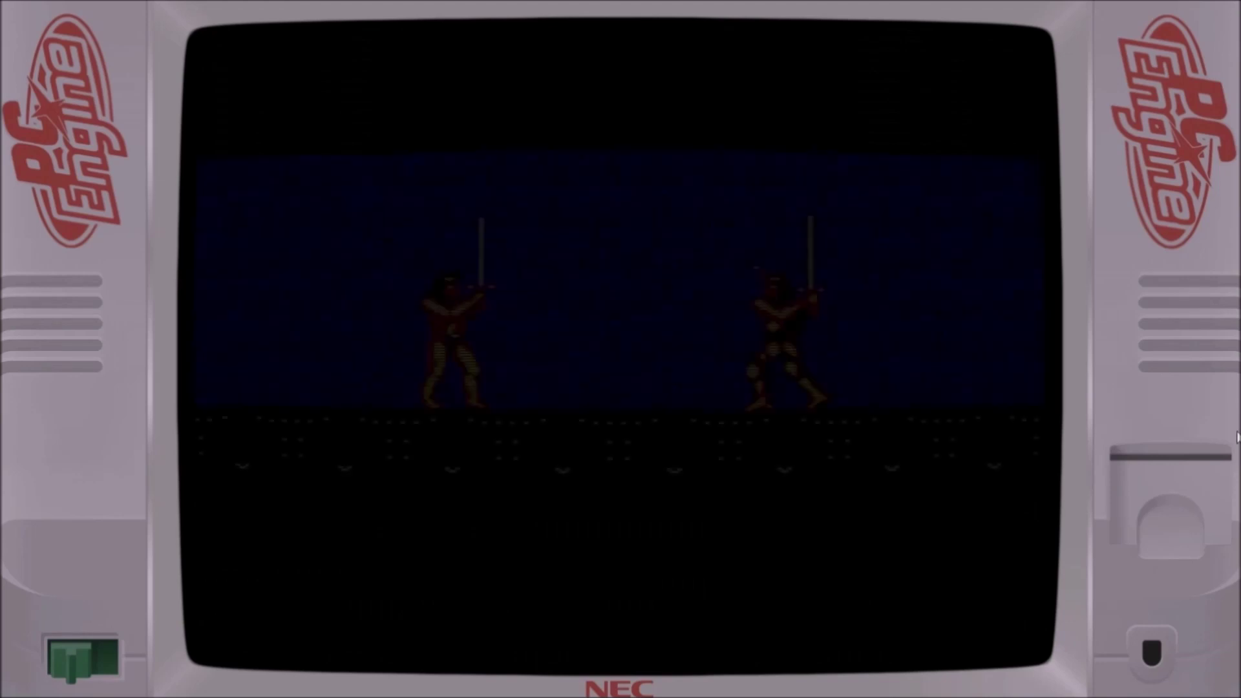
# Save the current configuration to PCengine.cfg over the running PC Engine game and return to the Main Menu.
pyautogui.press('F1')
pyautogui.press('BackSpace')
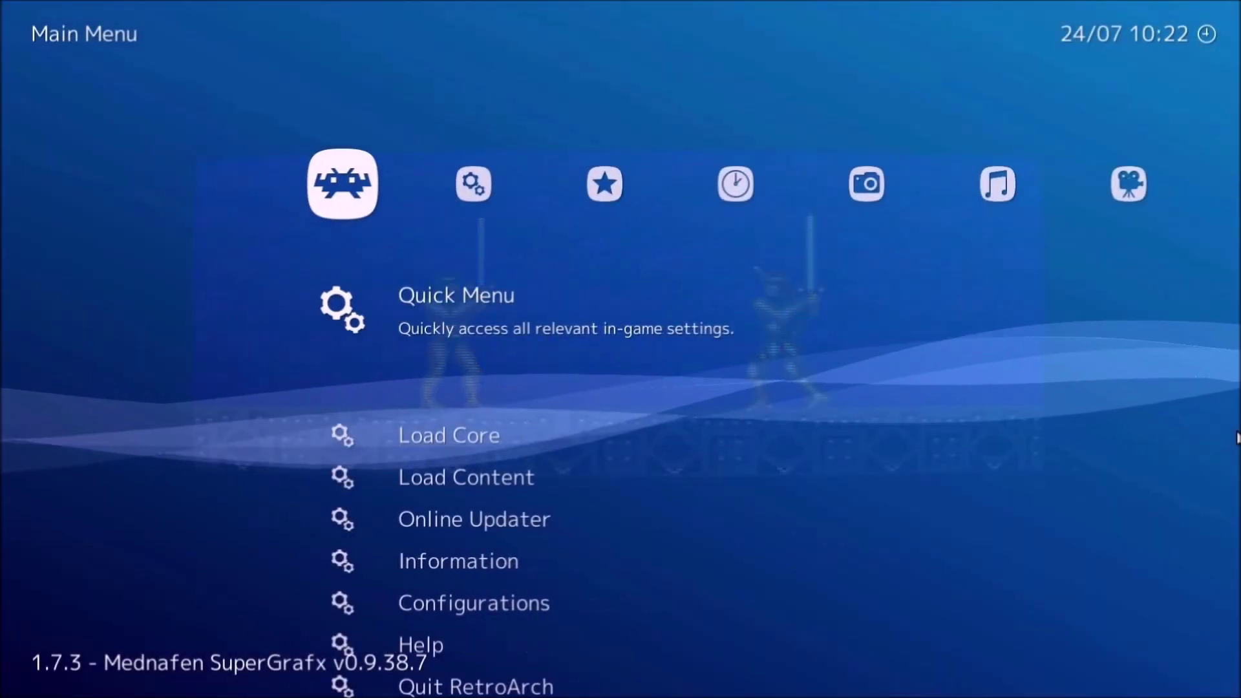
pyautogui.press('Down')
pyautogui.press('Down')
pyautogui.press('Down')
pyautogui.press('Down')
pyautogui.press('Down')
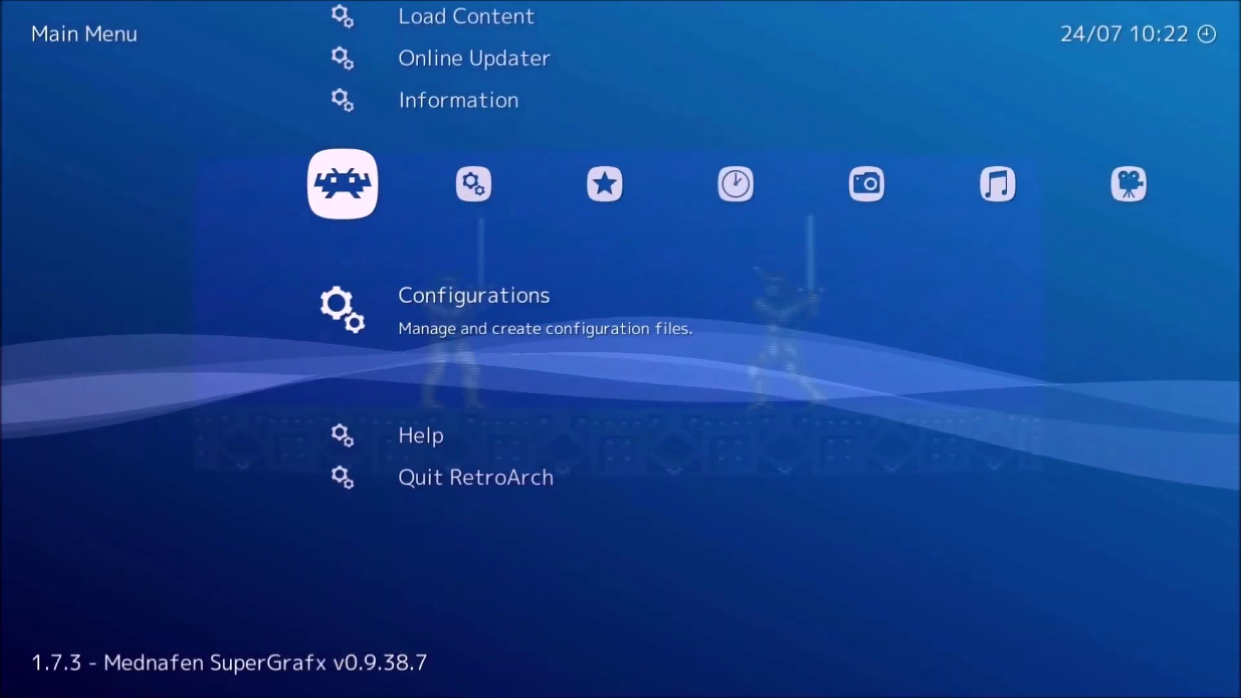
pyautogui.press('Return')
pyautogui.press('Down')
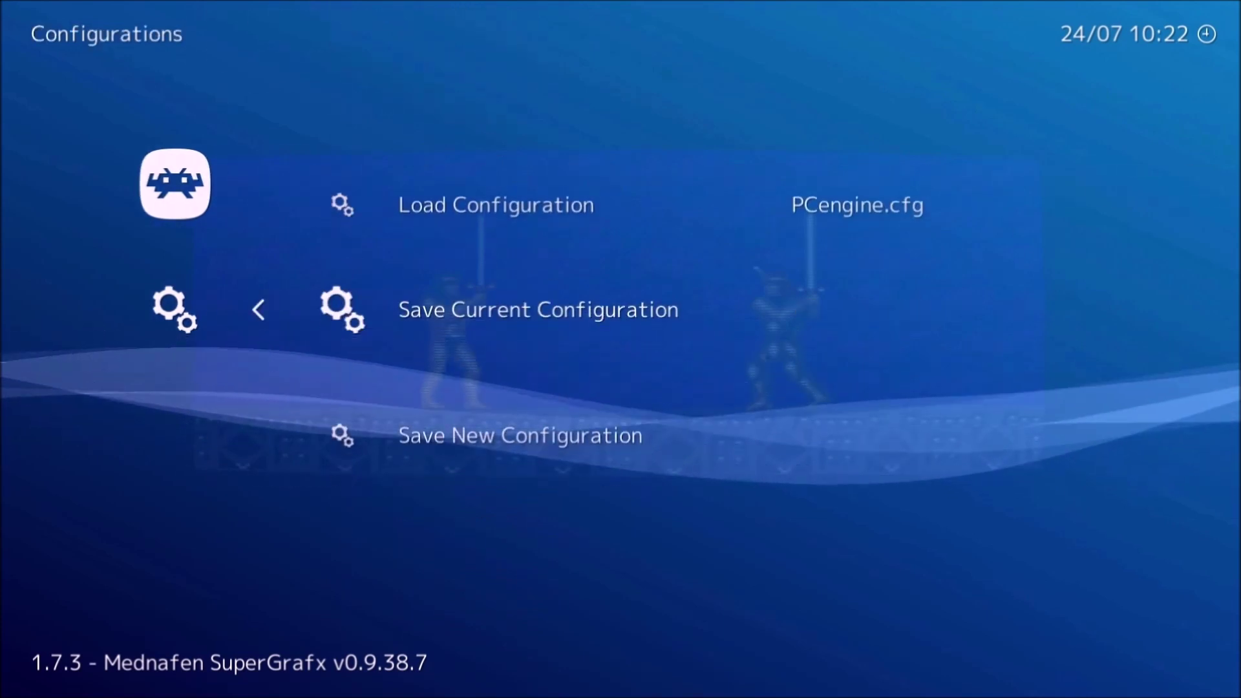
pyautogui.press('Return')
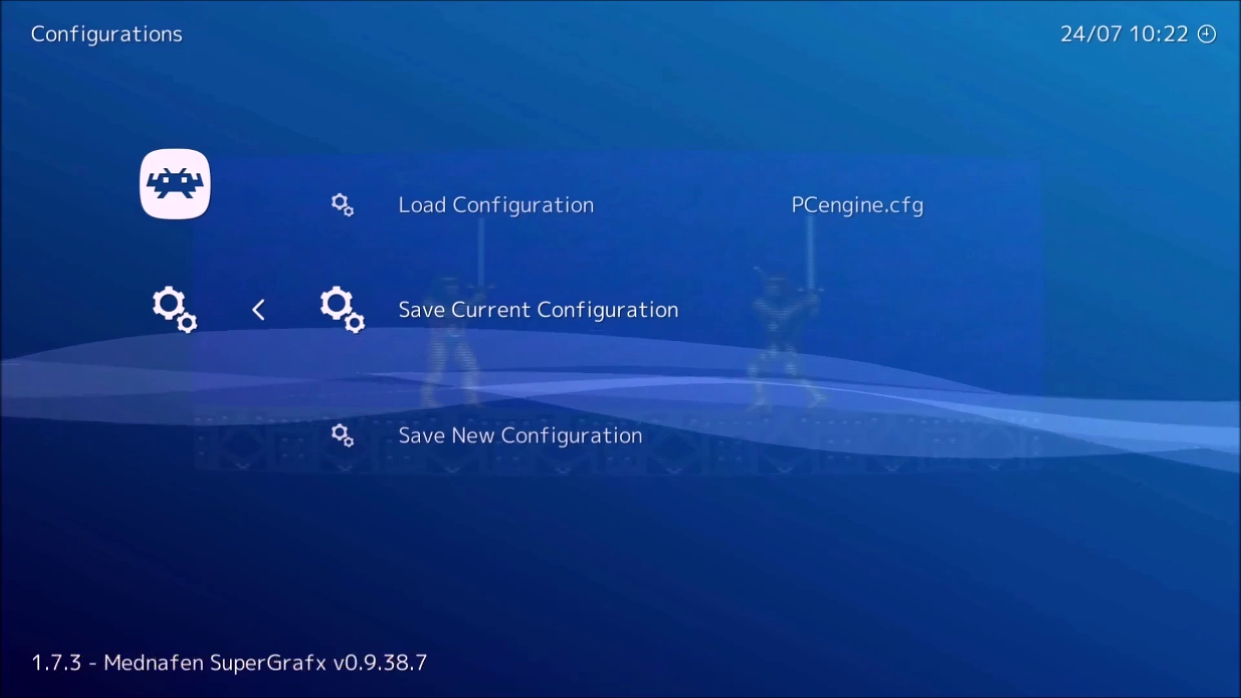
pyautogui.press('BackSpace')
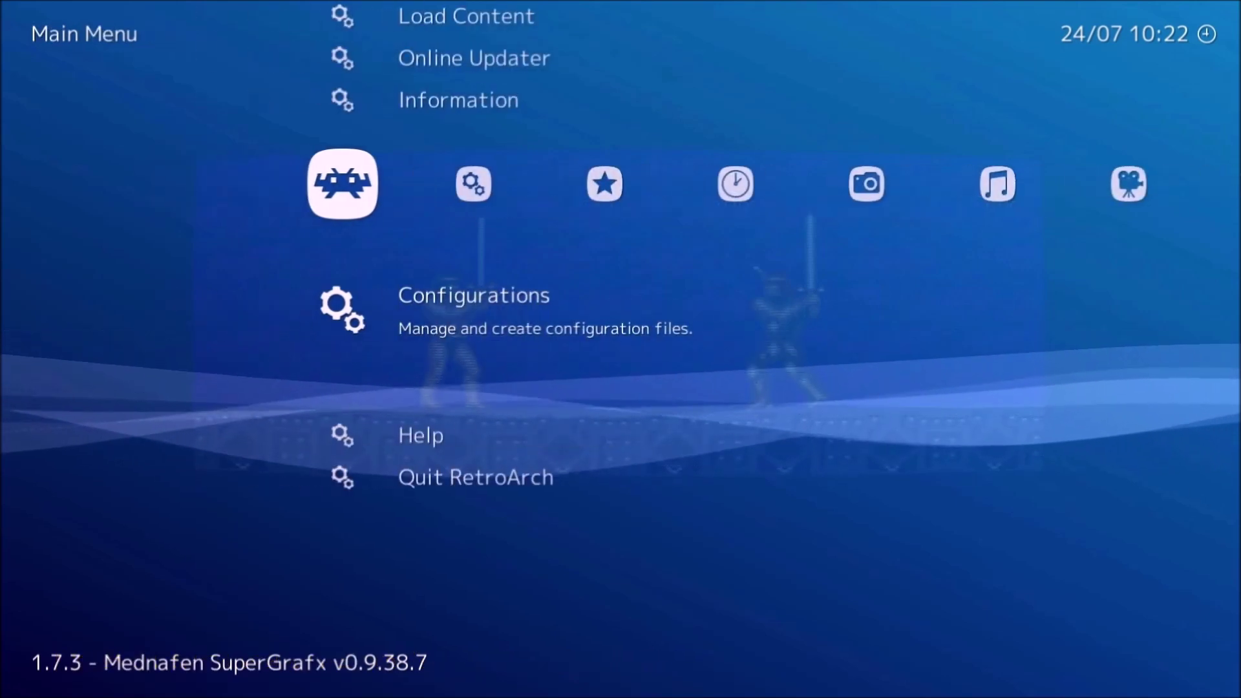